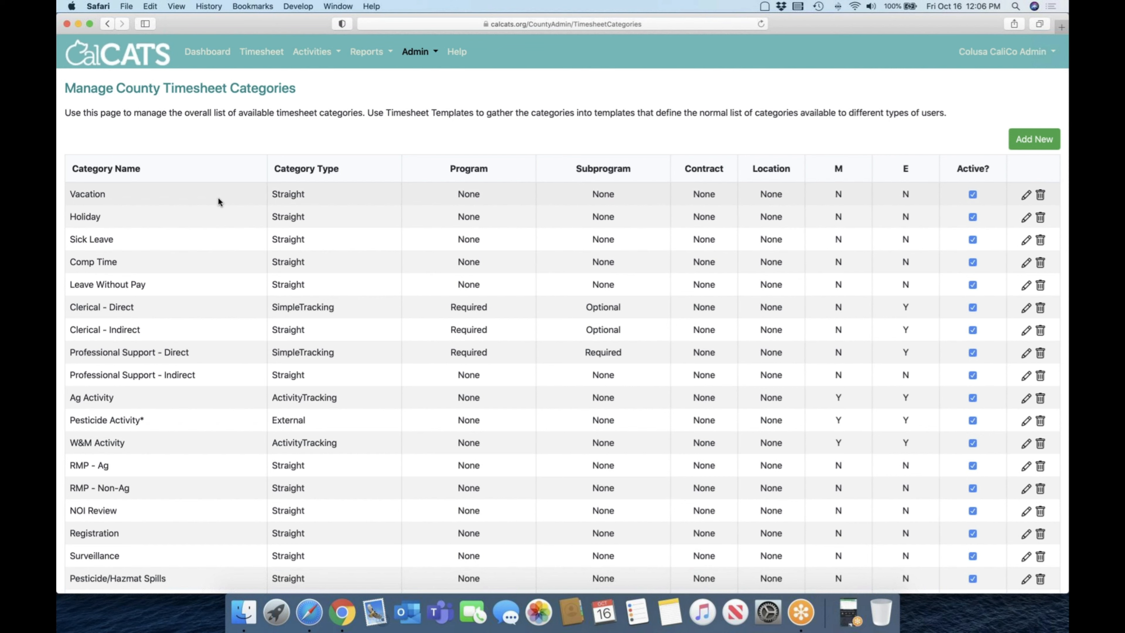
Step: Open the county's Timesheet Categories from the admin configuration and look through the full category list
{"action": "left_click", "coordinate": [420, 55]}
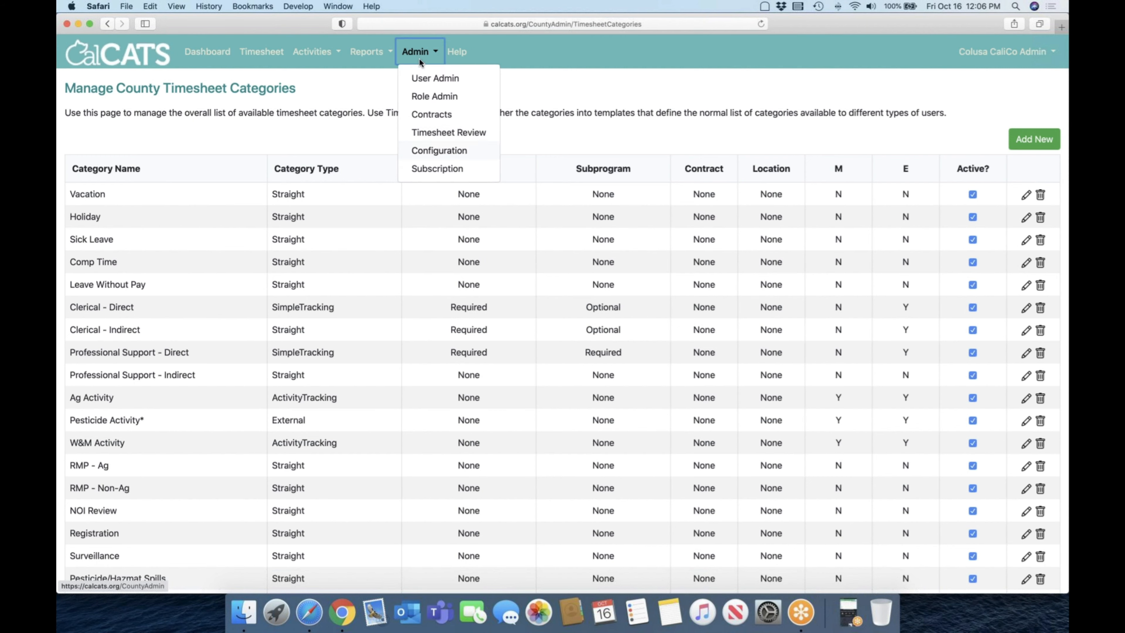
{"action": "left_click", "coordinate": [439, 149]}
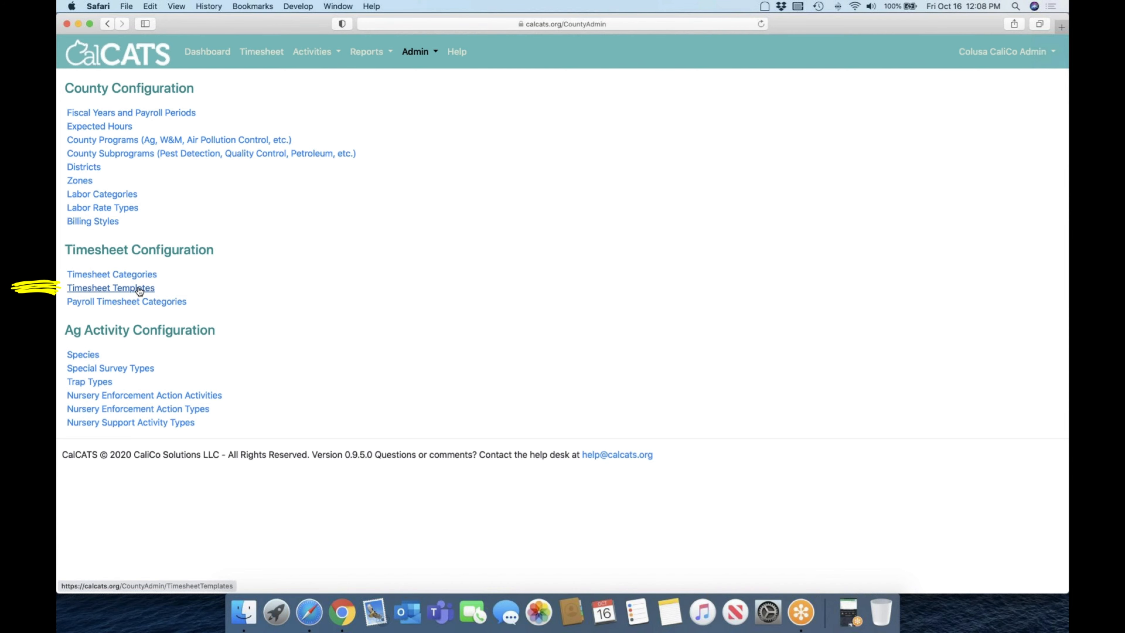
{"action": "left_click", "coordinate": [141, 273]}
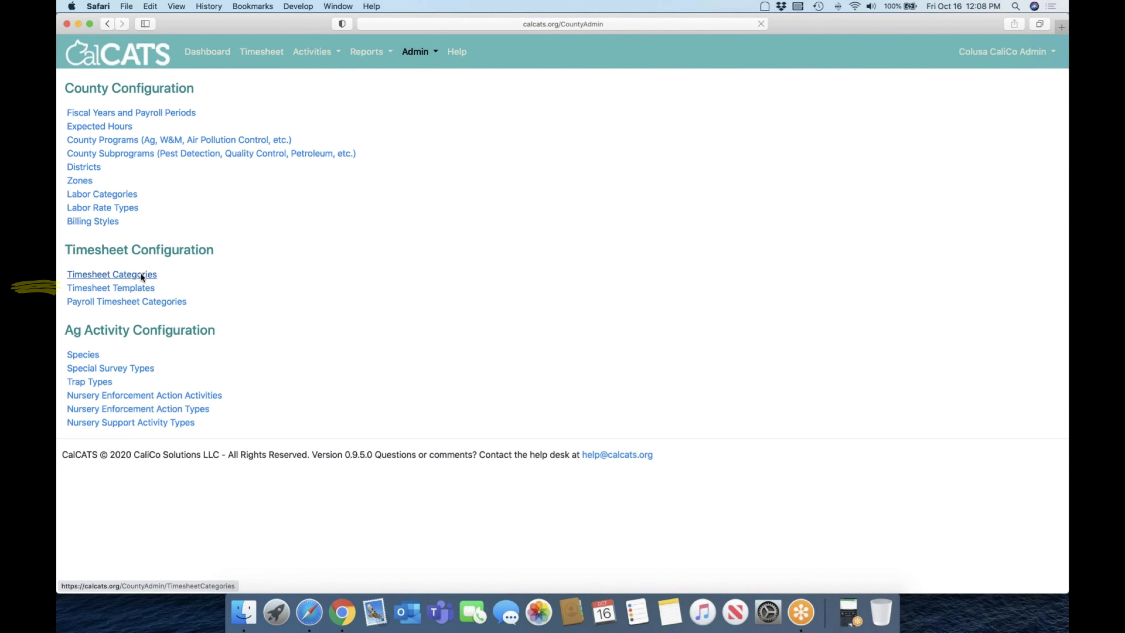
{"action": "scroll", "coordinate": [694, 422], "scroll_direction": "down", "scroll_amount": 5}
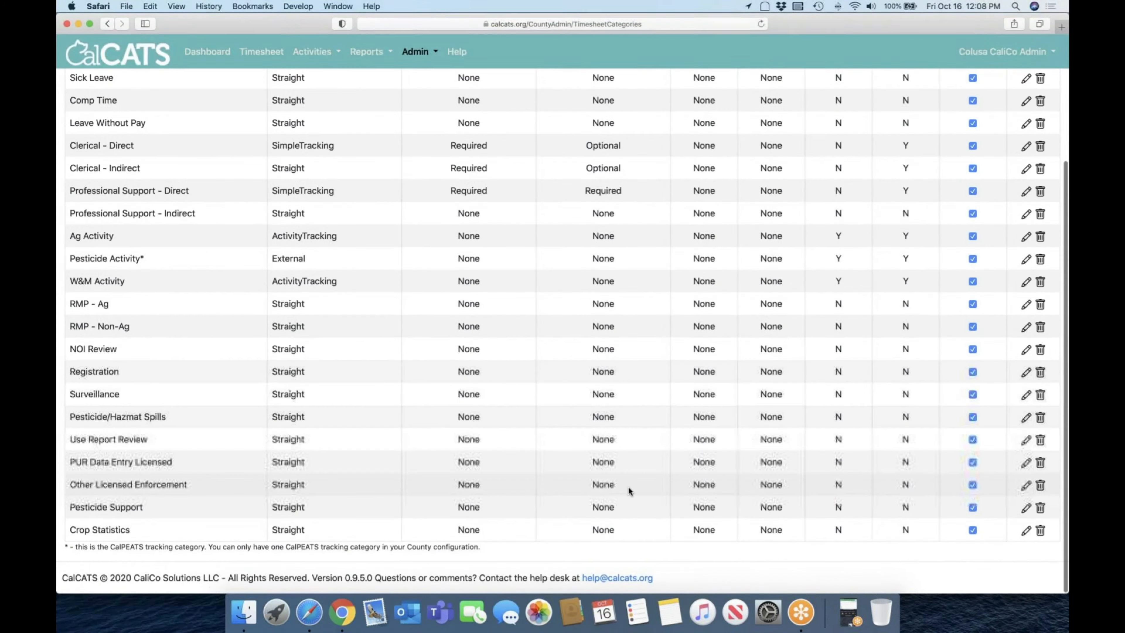
{"action": "scroll", "coordinate": [606, 461], "scroll_direction": "up", "scroll_amount": 3}
{"action": "scroll", "coordinate": [607, 461], "scroll_direction": "down", "scroll_amount": 2}
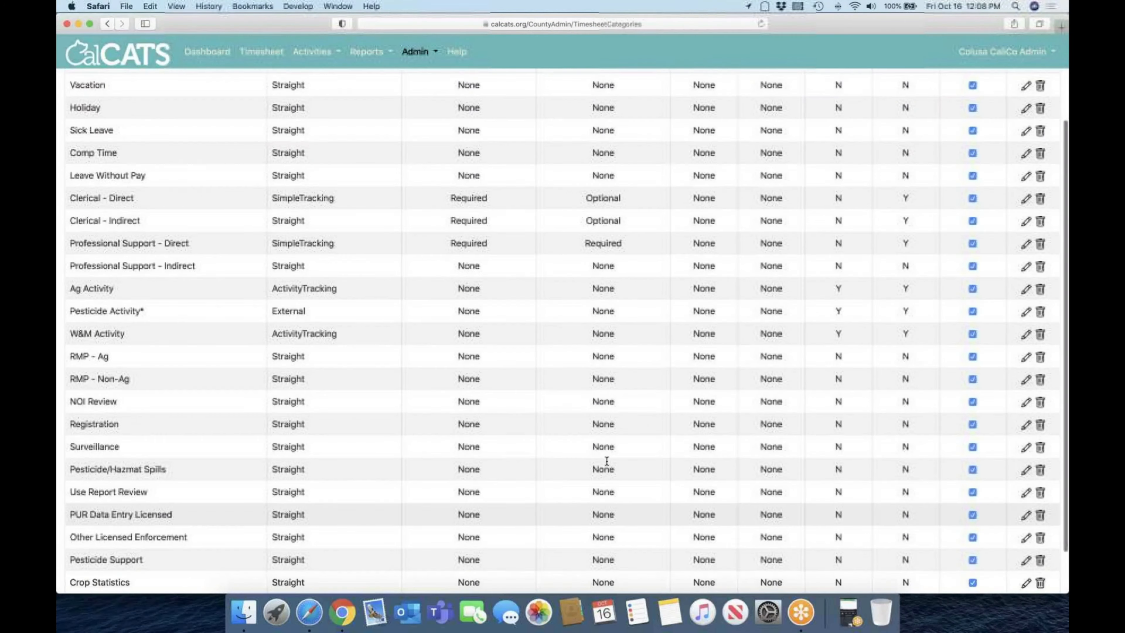
{"action": "scroll", "coordinate": [607, 461], "scroll_direction": "up", "scroll_amount": 3}
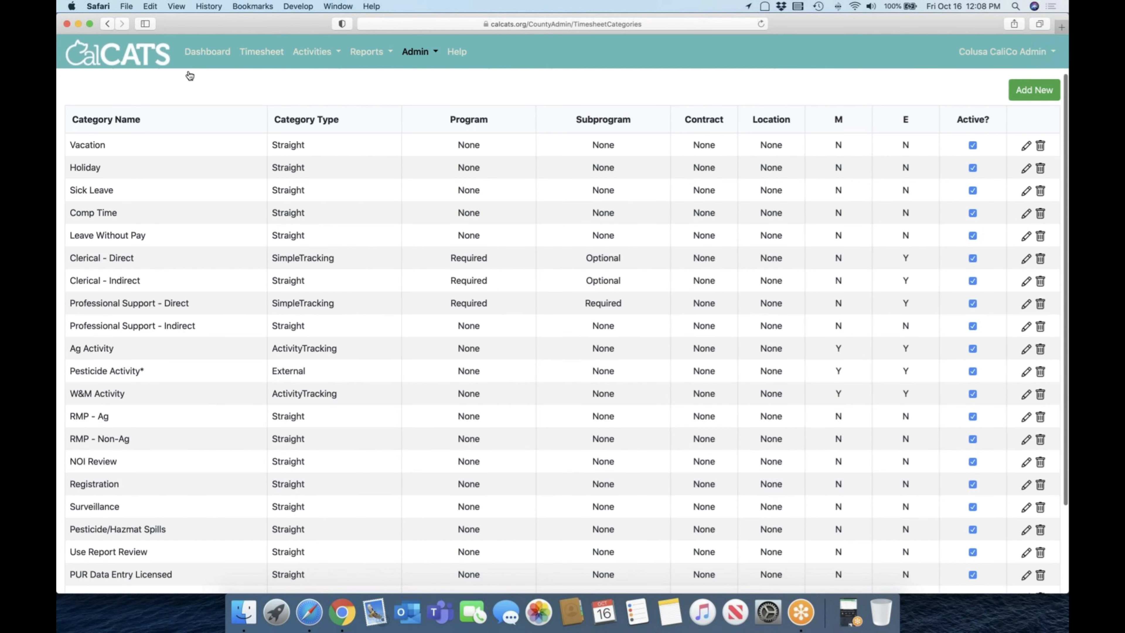
Step: Review the categories assigned to the Administration and Biologist timesheet templates without changes, and view the Timesheet Entry page's rows
{"action": "left_click", "coordinate": [110, 26]}
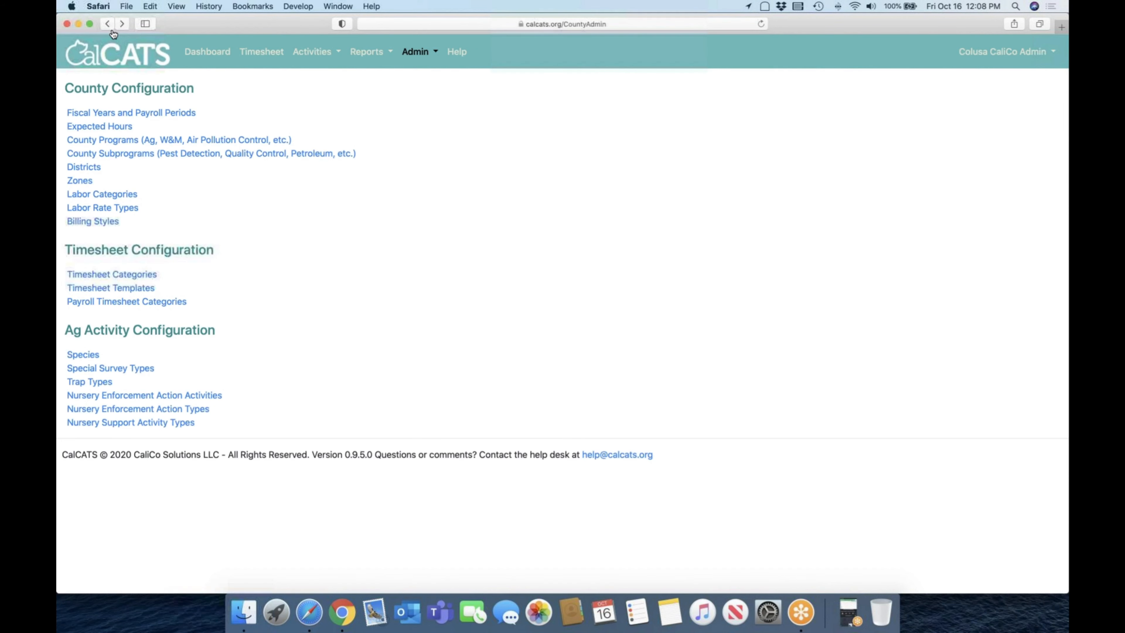
{"action": "left_click", "coordinate": [131, 288]}
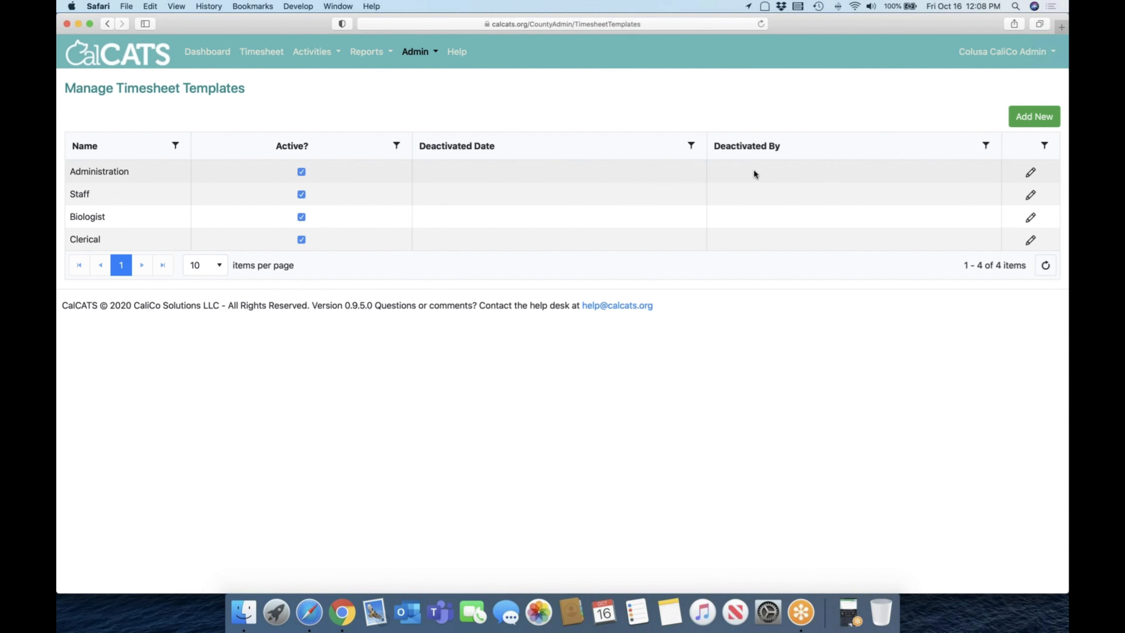
{"action": "left_click", "coordinate": [1030, 173]}
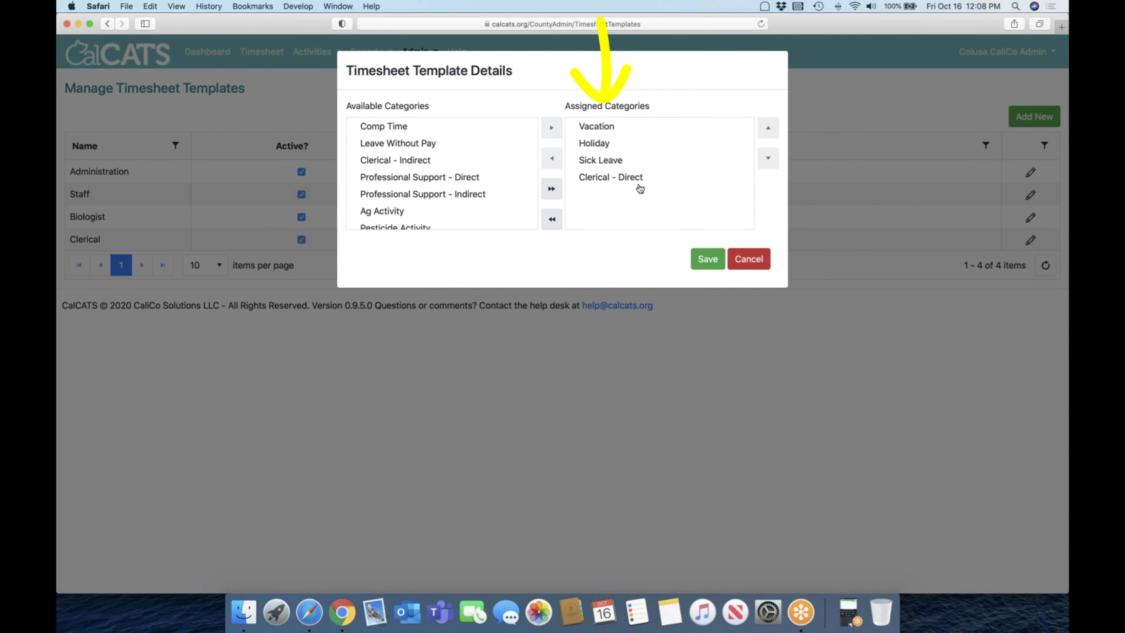
{"action": "left_click", "coordinate": [753, 254]}
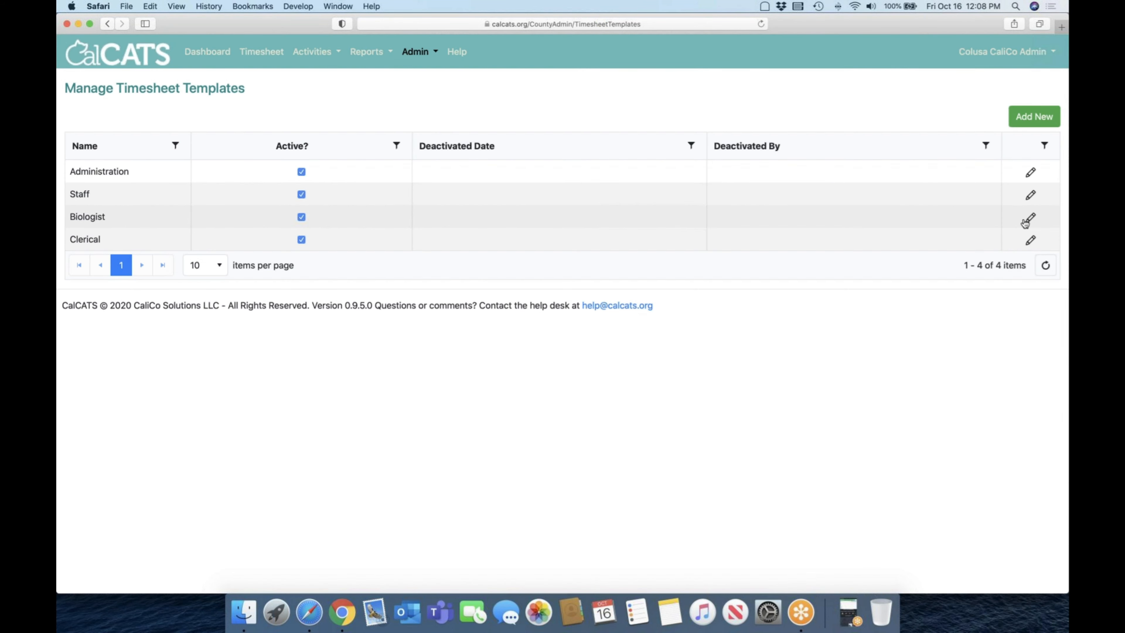
{"action": "left_click", "coordinate": [1028, 218]}
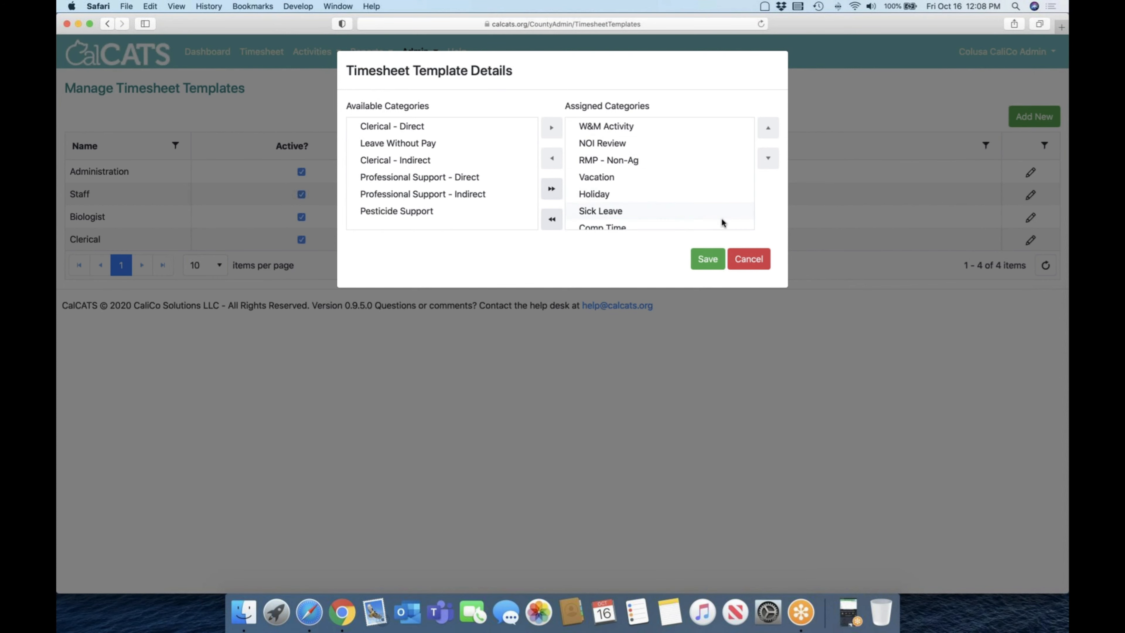
{"action": "left_click", "coordinate": [747, 260]}
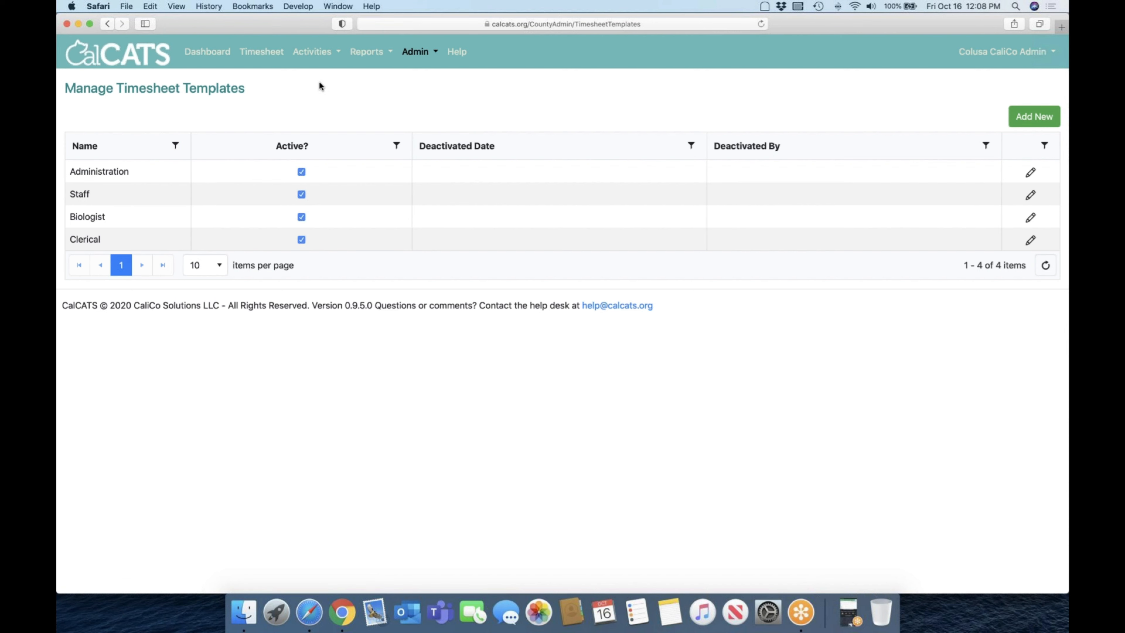
{"action": "left_click", "coordinate": [266, 53]}
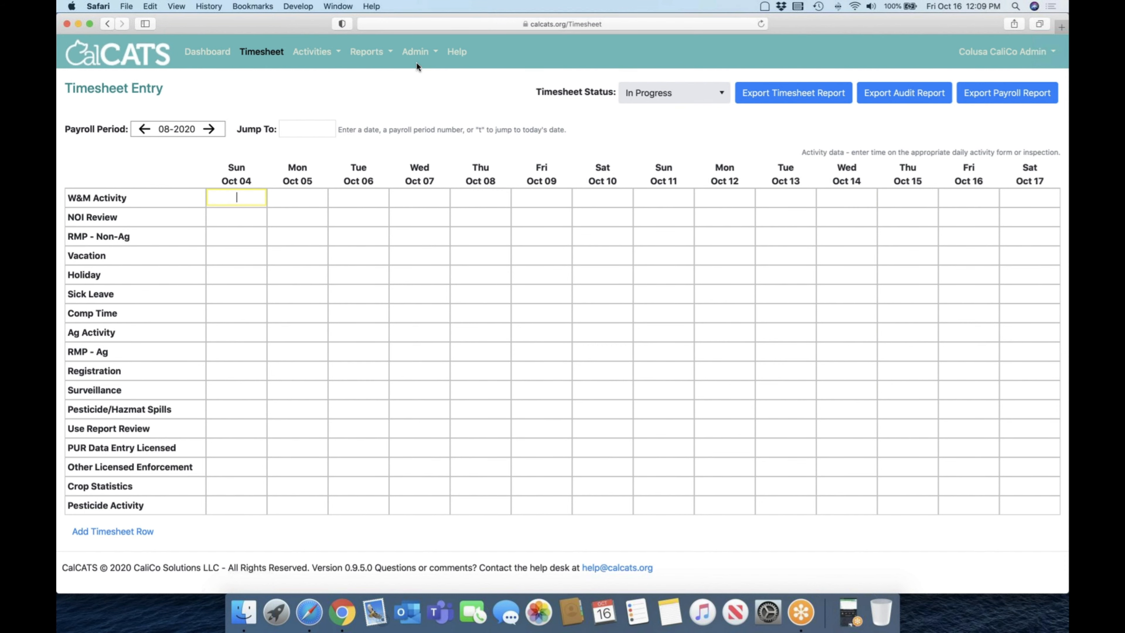
Step: Check the Timesheet Template choices in the CaliCo Admin account's user details, and leave without saving
{"action": "left_click", "coordinate": [422, 55]}
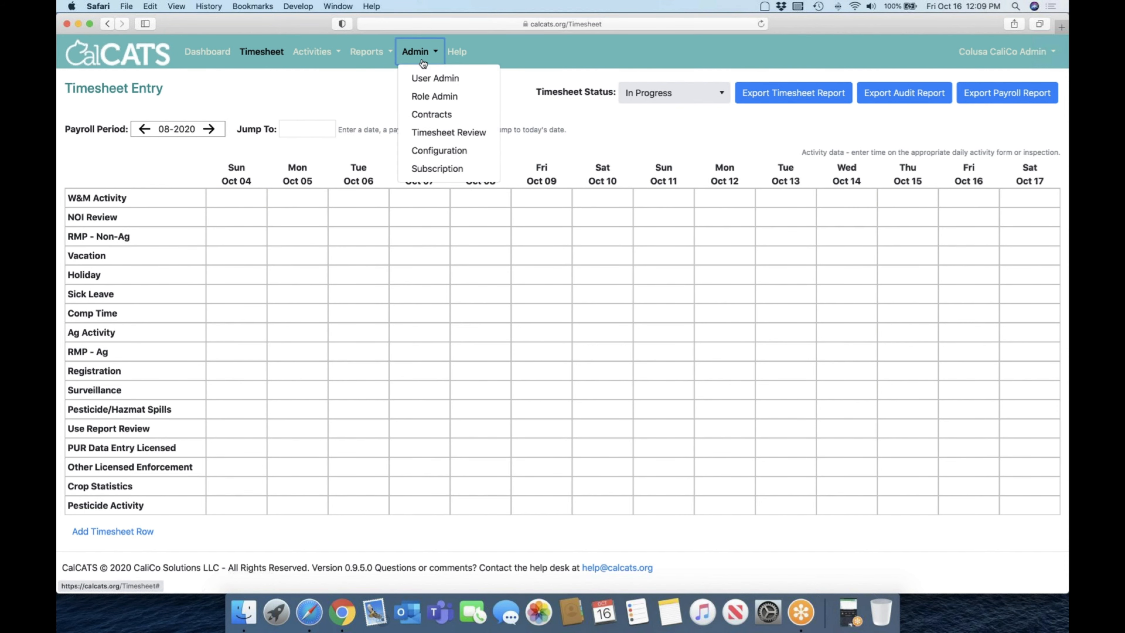
{"action": "left_click", "coordinate": [424, 78]}
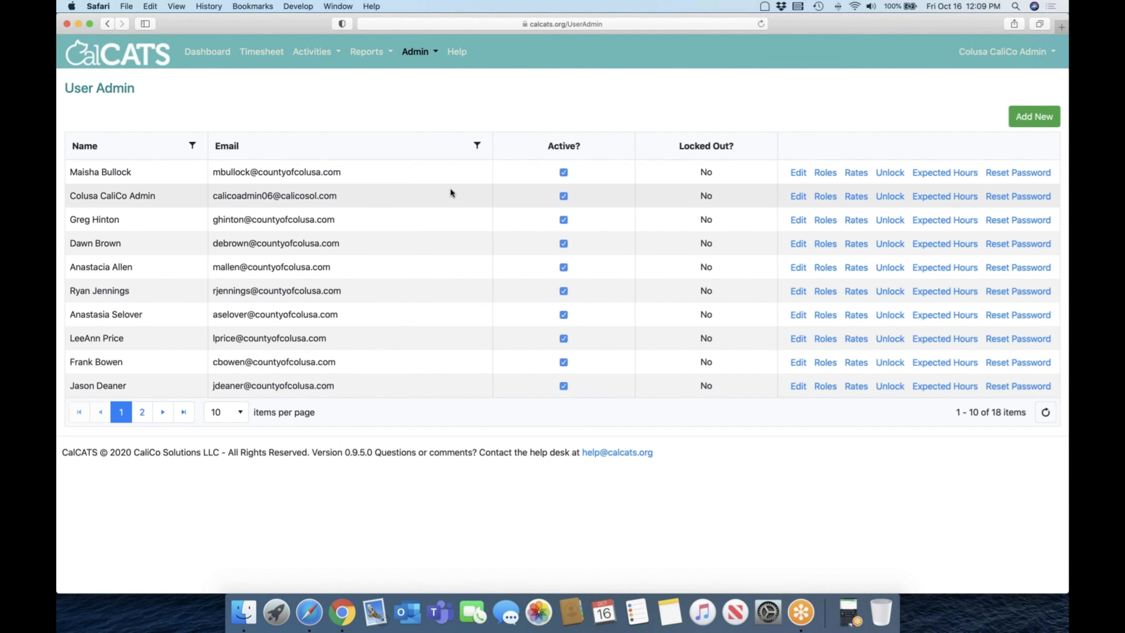
{"action": "left_click", "coordinate": [797, 197]}
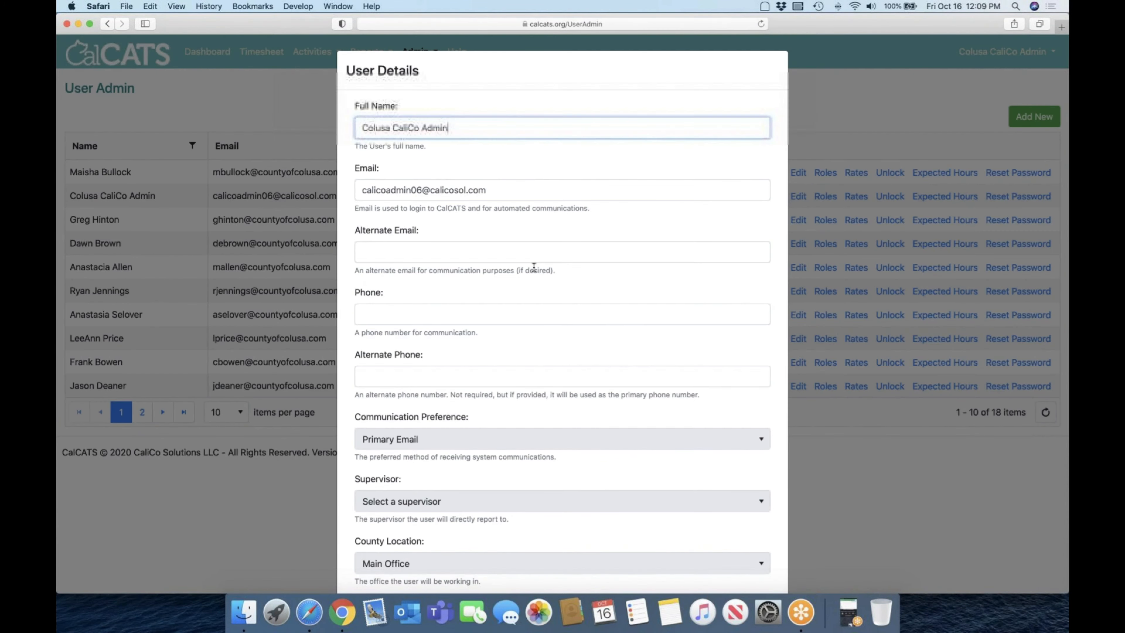
{"action": "scroll", "coordinate": [536, 258], "scroll_direction": "down", "scroll_amount": 5}
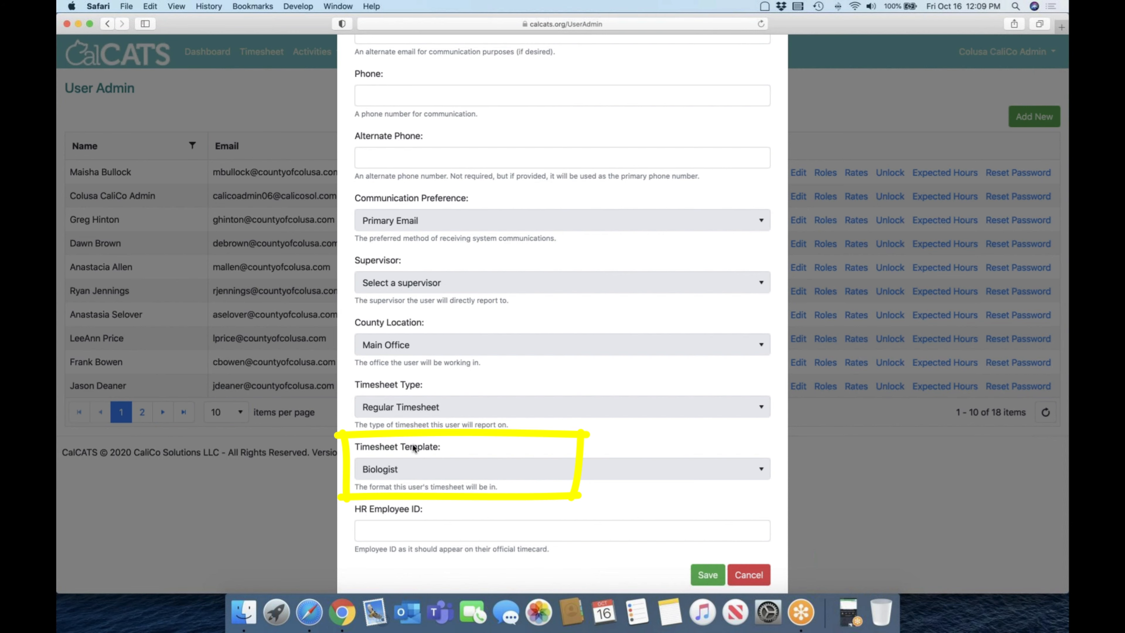
{"action": "left_click", "coordinate": [400, 471]}
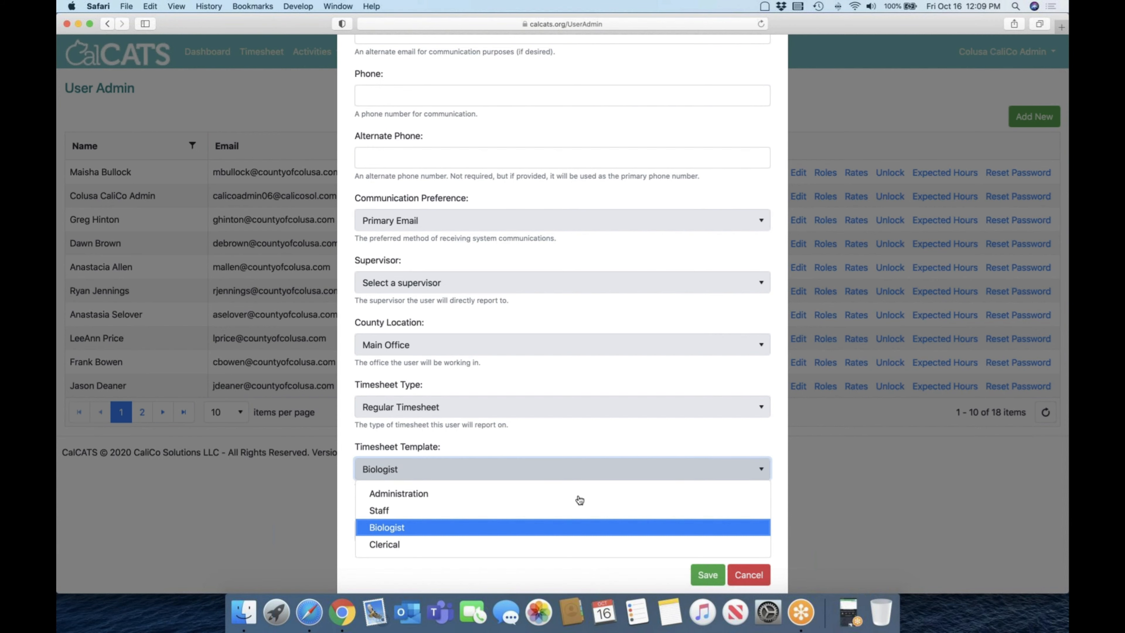
{"action": "left_click", "coordinate": [748, 575]}
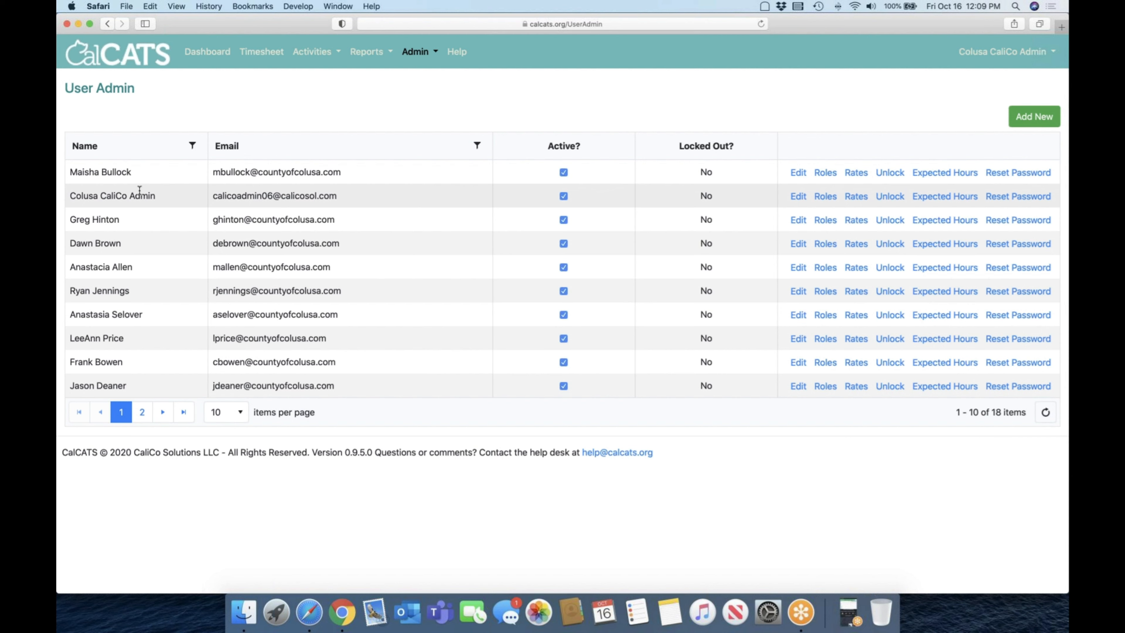
Step: Review the fifth listed user's details down to the timesheet template and HR employee ID fields, and close without saving
{"action": "left_click", "coordinate": [797, 268]}
{"action": "scroll", "coordinate": [513, 384], "scroll_direction": "down", "scroll_amount": 5}
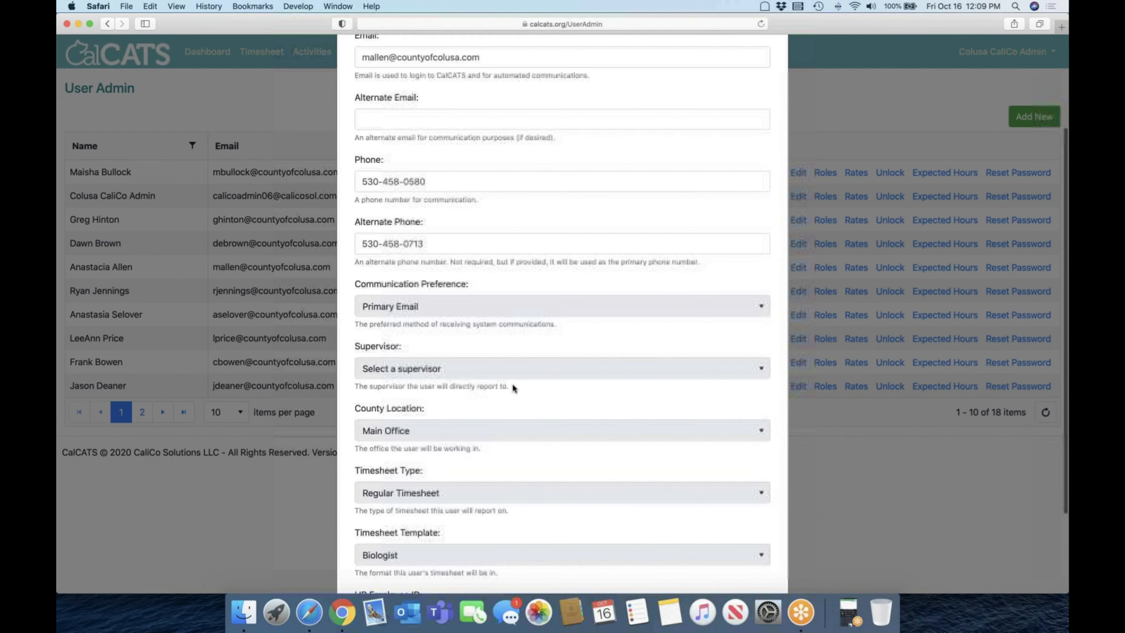
{"action": "scroll", "coordinate": [513, 386], "scroll_direction": "down", "scroll_amount": 2}
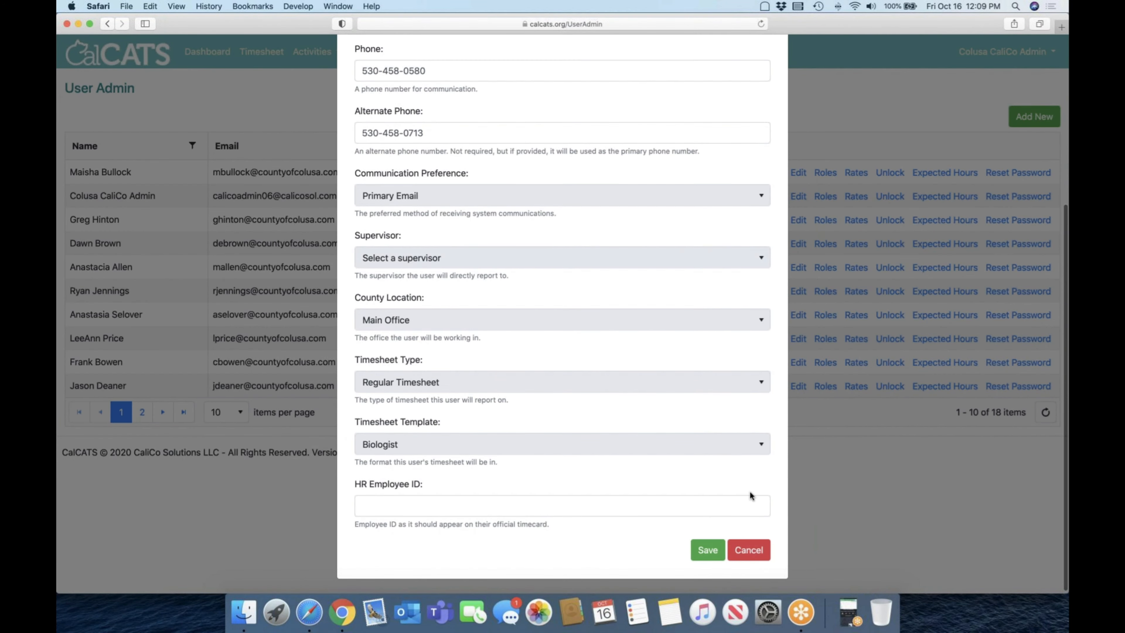
{"action": "left_click", "coordinate": [748, 549]}
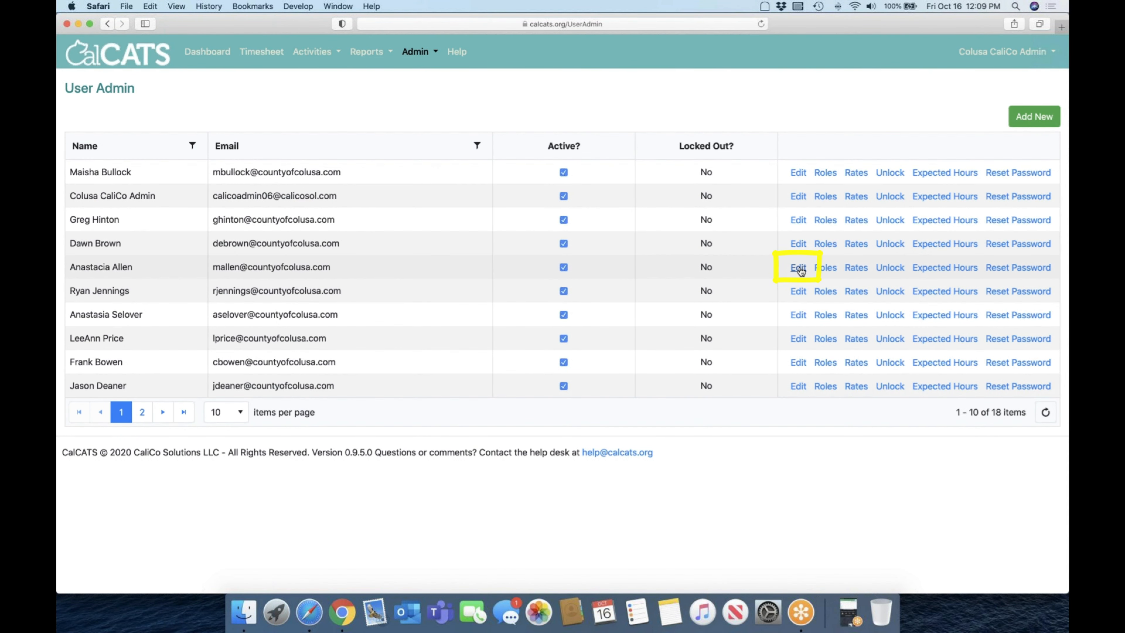
Step: Reopen the fifth listed user's details, check the Timesheet Type options, and close without saving
{"action": "left_click", "coordinate": [798, 268]}
{"action": "scroll", "coordinate": [594, 340], "scroll_direction": "down", "scroll_amount": 4}
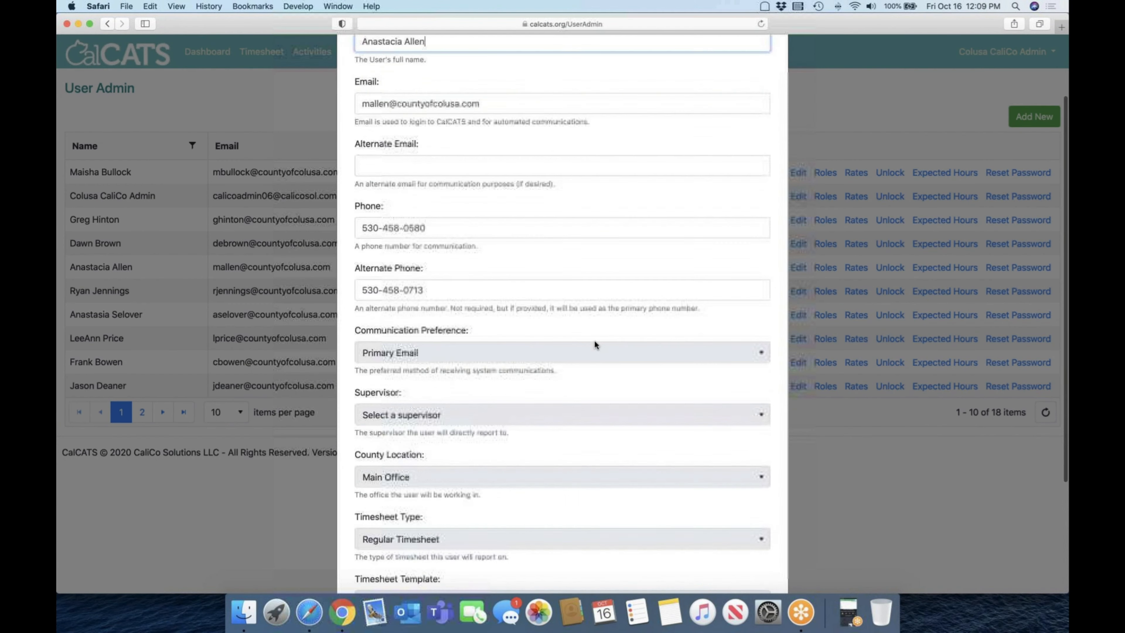
{"action": "scroll", "coordinate": [594, 341], "scroll_direction": "down", "scroll_amount": 2}
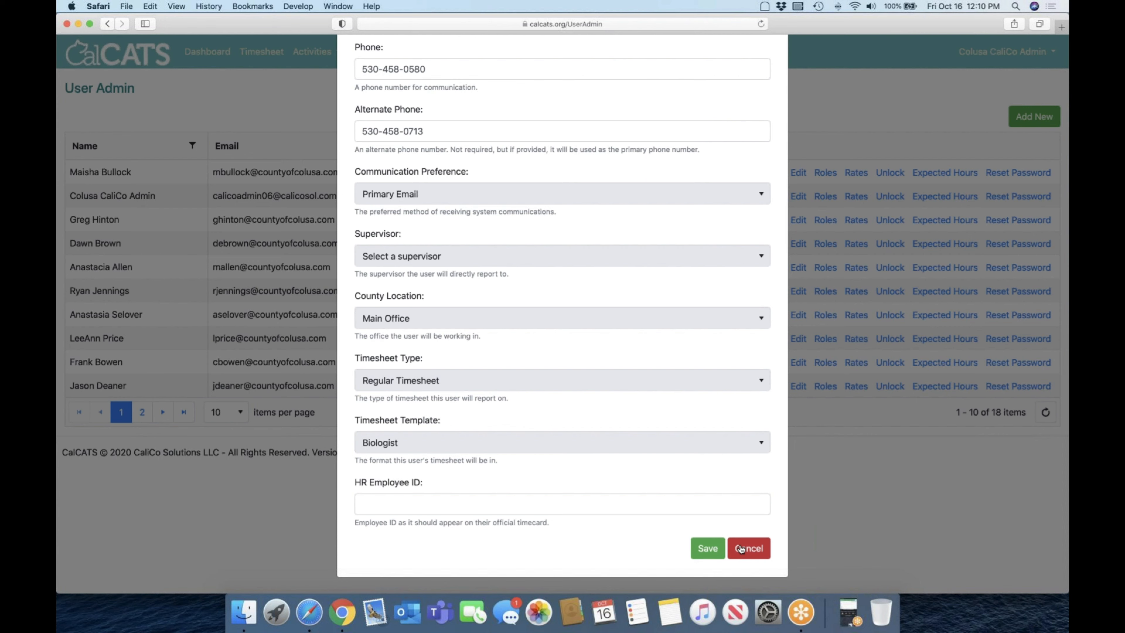
{"action": "left_click", "coordinate": [640, 387]}
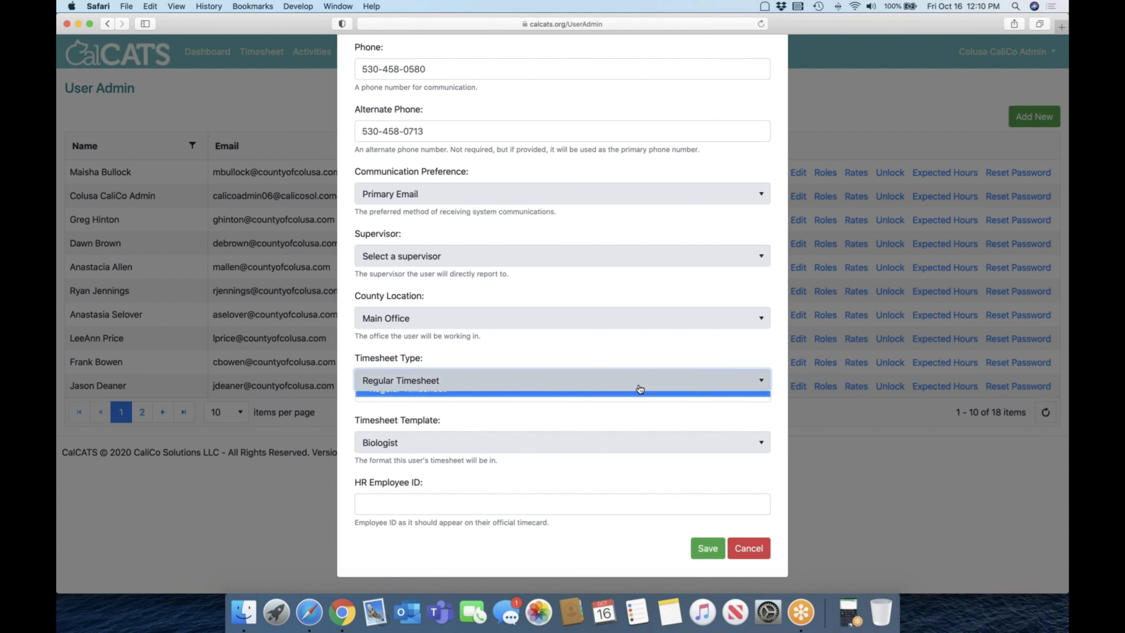
{"action": "left_click", "coordinate": [681, 363]}
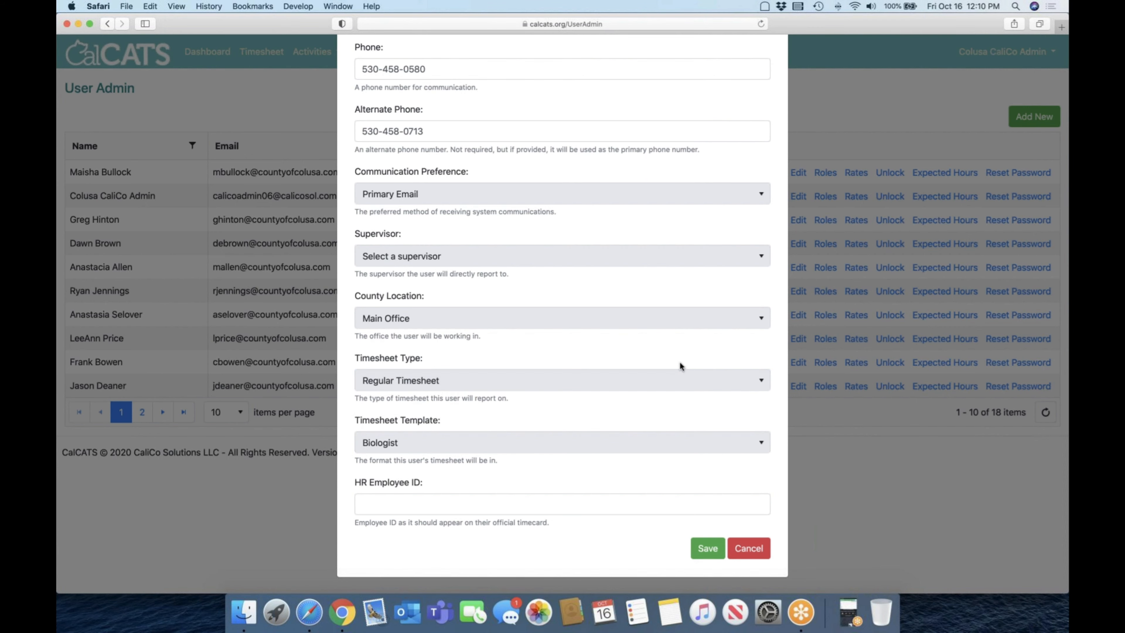
{"action": "left_click", "coordinate": [746, 550]}
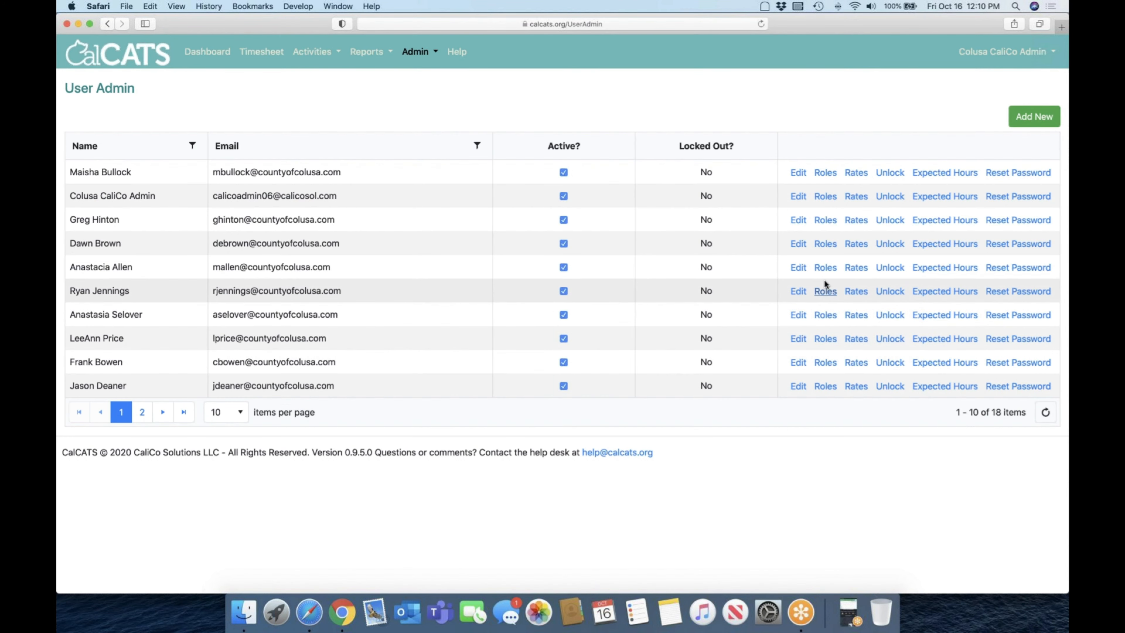
Step: Examine the fifth listed user's assigned roles and compare them with the timesheet template in the user details, without saving
{"action": "left_click", "coordinate": [825, 268]}
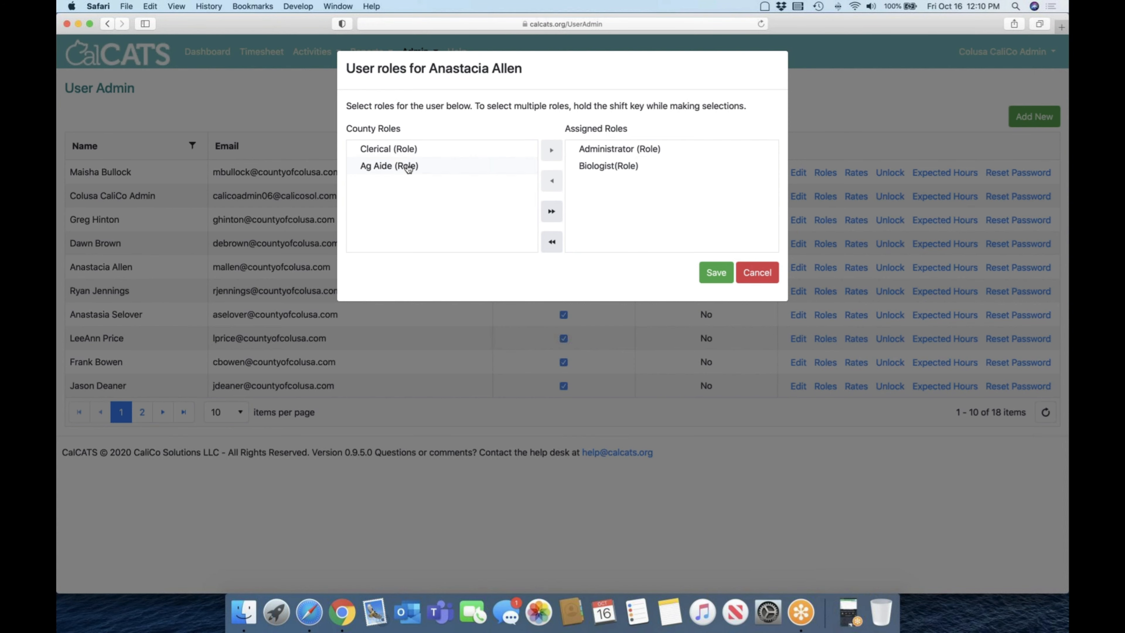
{"action": "left_click", "coordinate": [757, 274]}
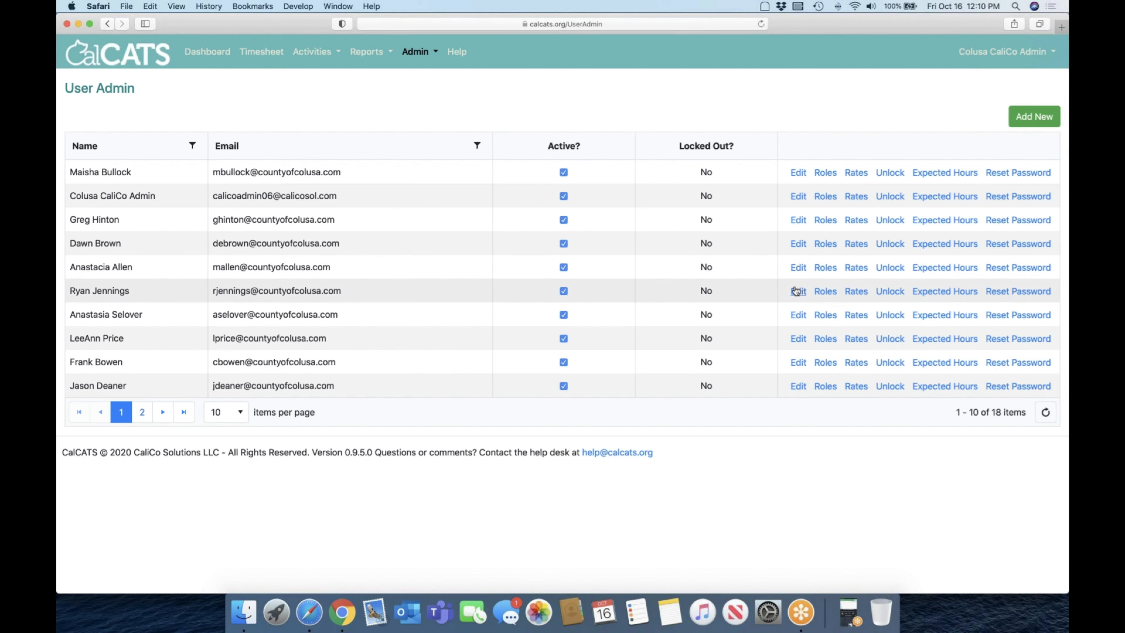
{"action": "left_click", "coordinate": [799, 267]}
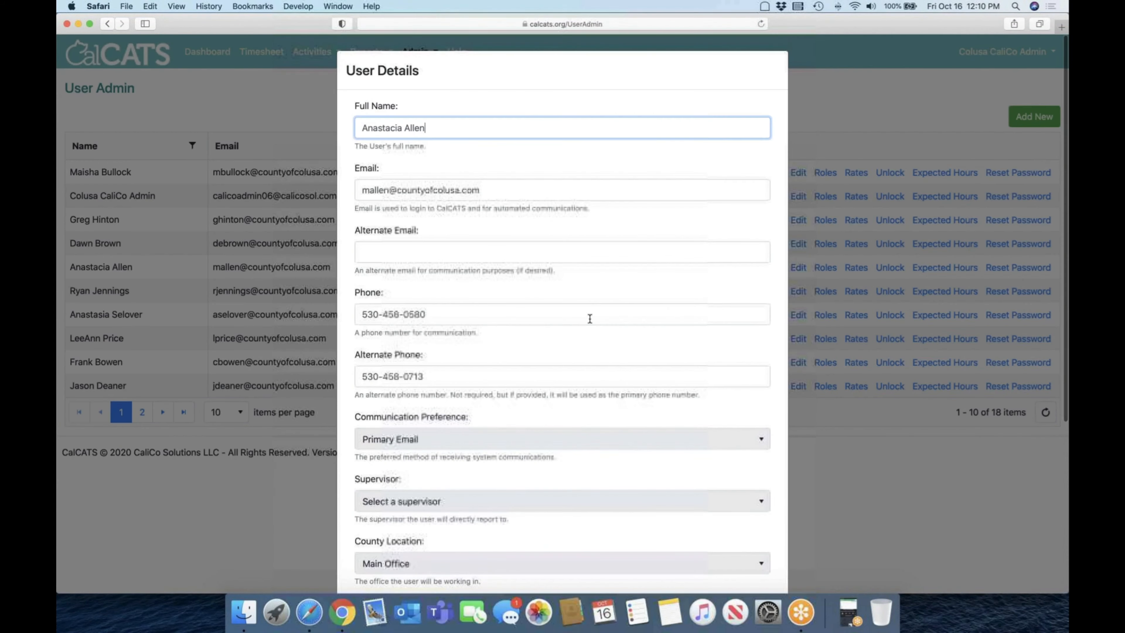
{"action": "scroll", "coordinate": [588, 317], "scroll_direction": "down", "scroll_amount": 6}
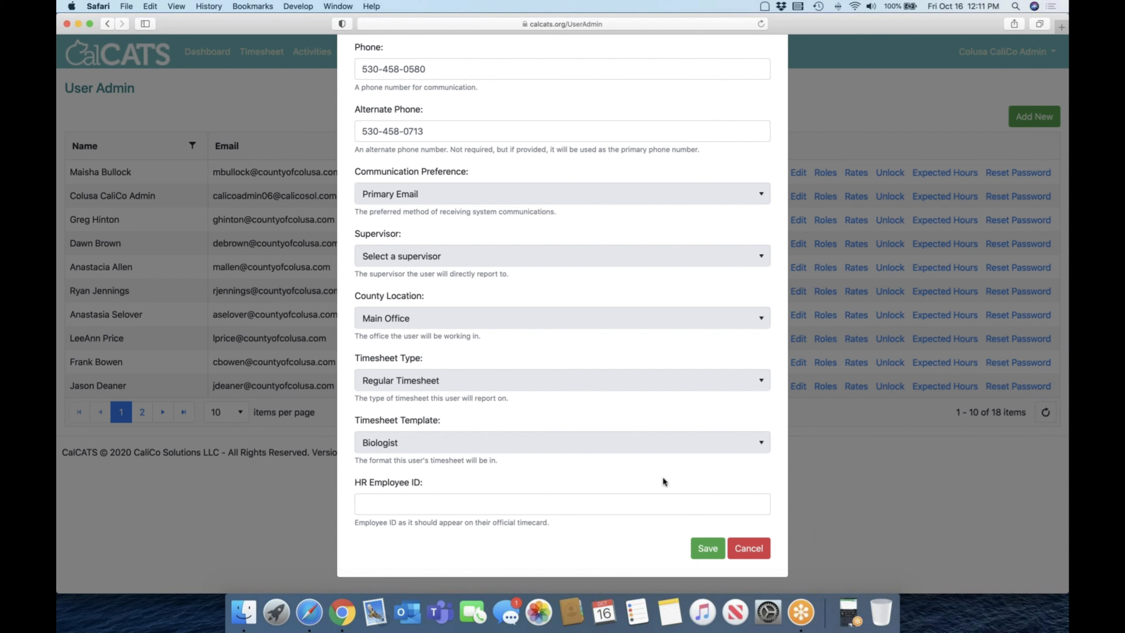
{"action": "left_click", "coordinate": [749, 548]}
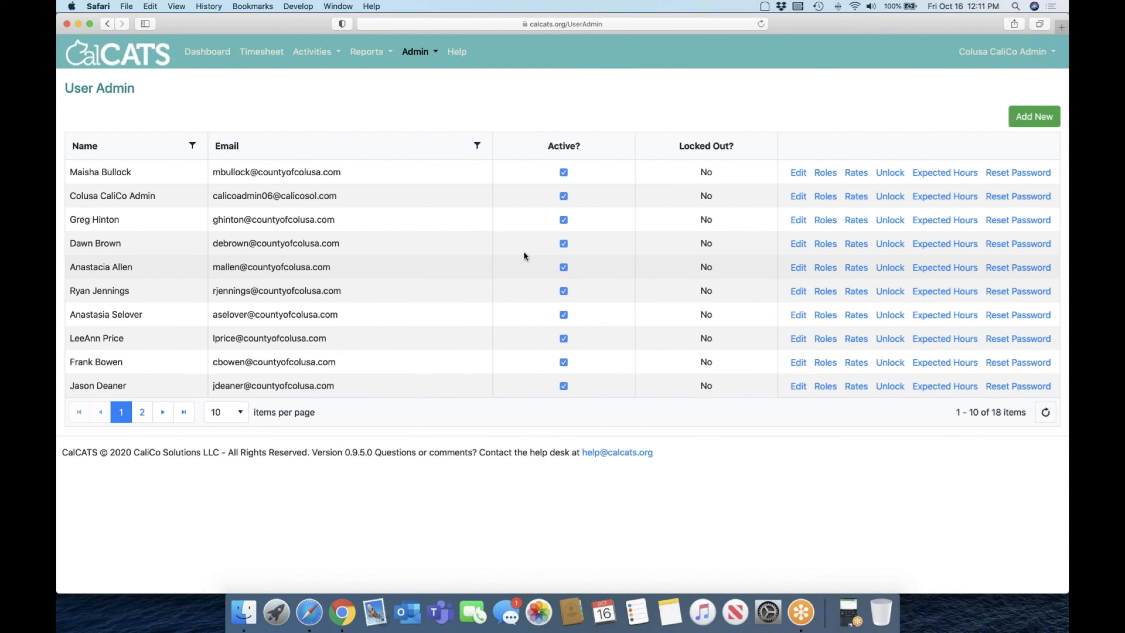
Step: Open the Timesheet Templates management page from the admin configuration
{"action": "left_click", "coordinate": [416, 51]}
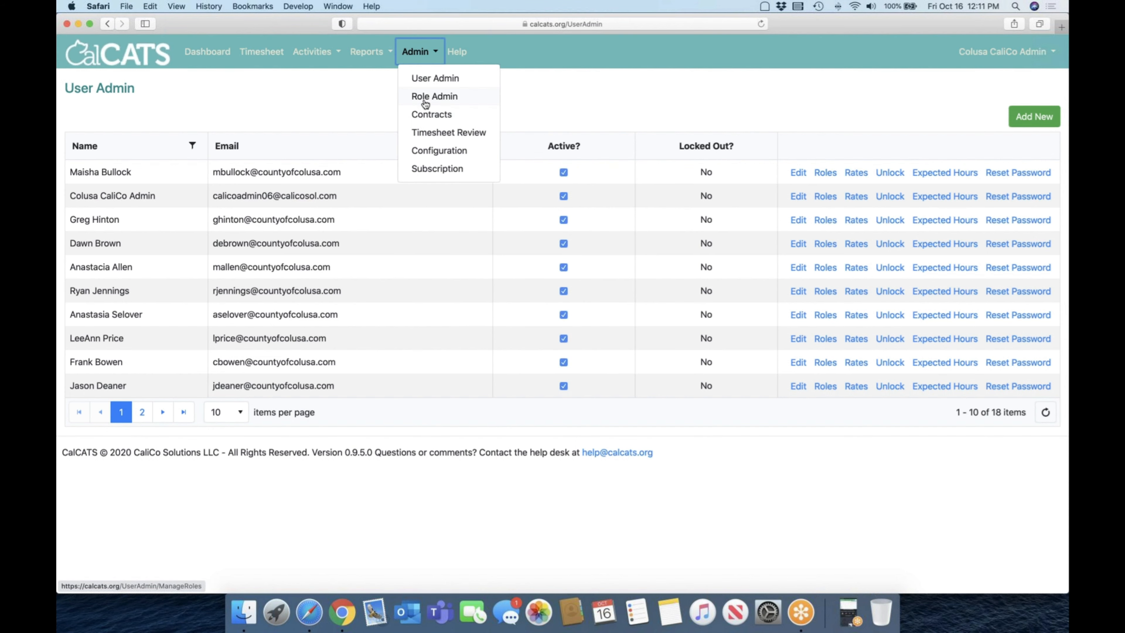
{"action": "left_click", "coordinate": [431, 150]}
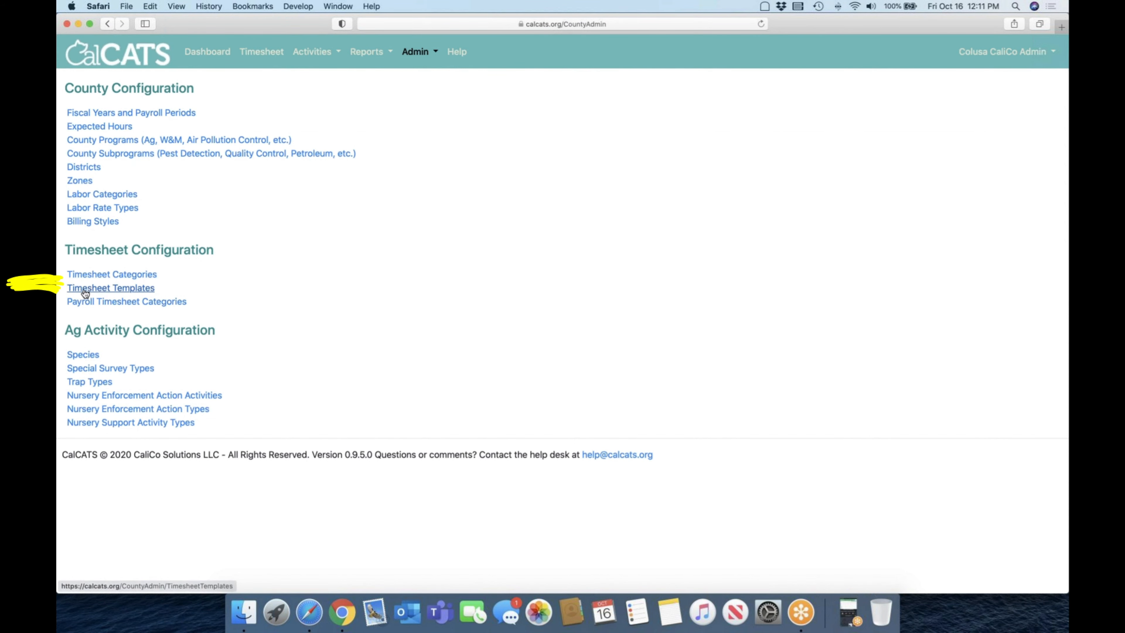
{"action": "left_click", "coordinate": [124, 290]}
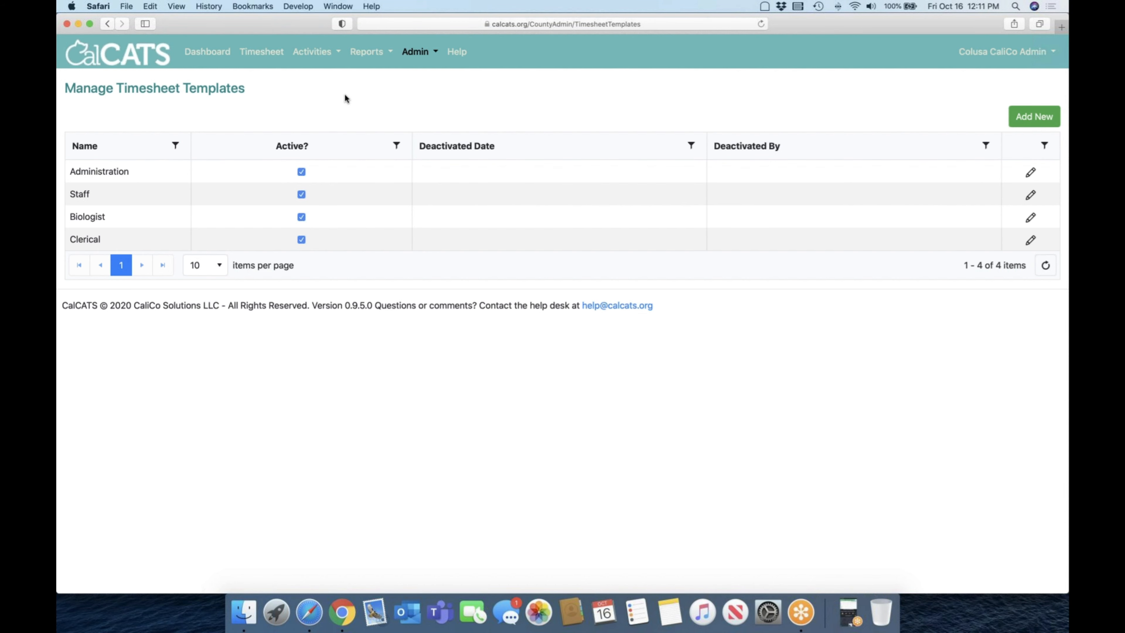
Step: Review the fifth listed user's available county roles and assigned roles in User Admin, and close without saving
{"action": "left_click", "coordinate": [416, 55]}
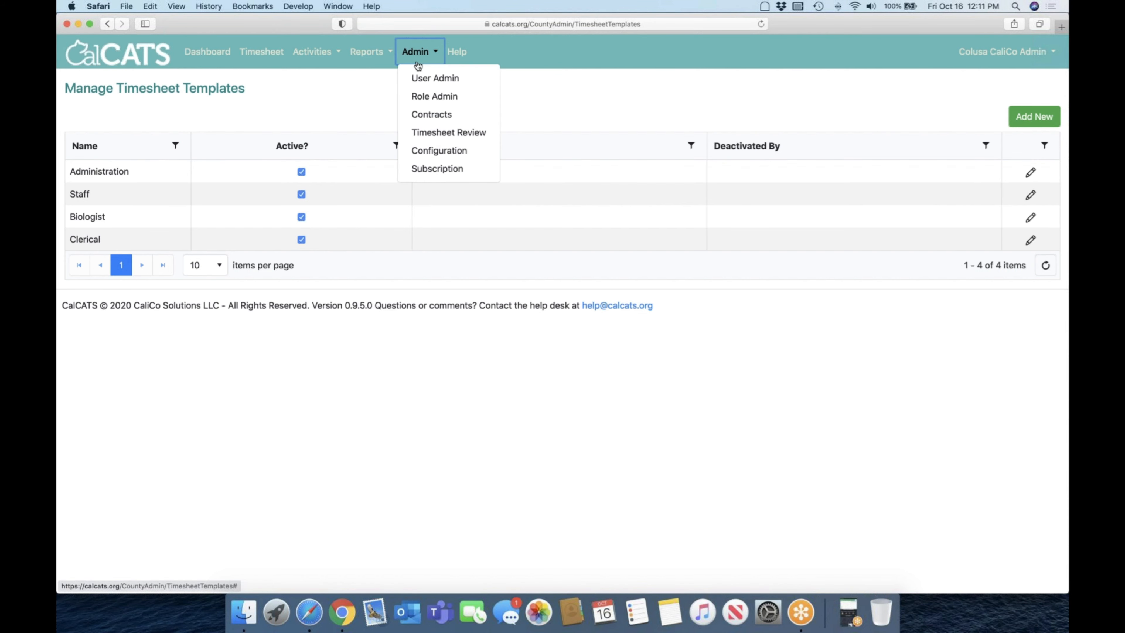
{"action": "left_click", "coordinate": [421, 79]}
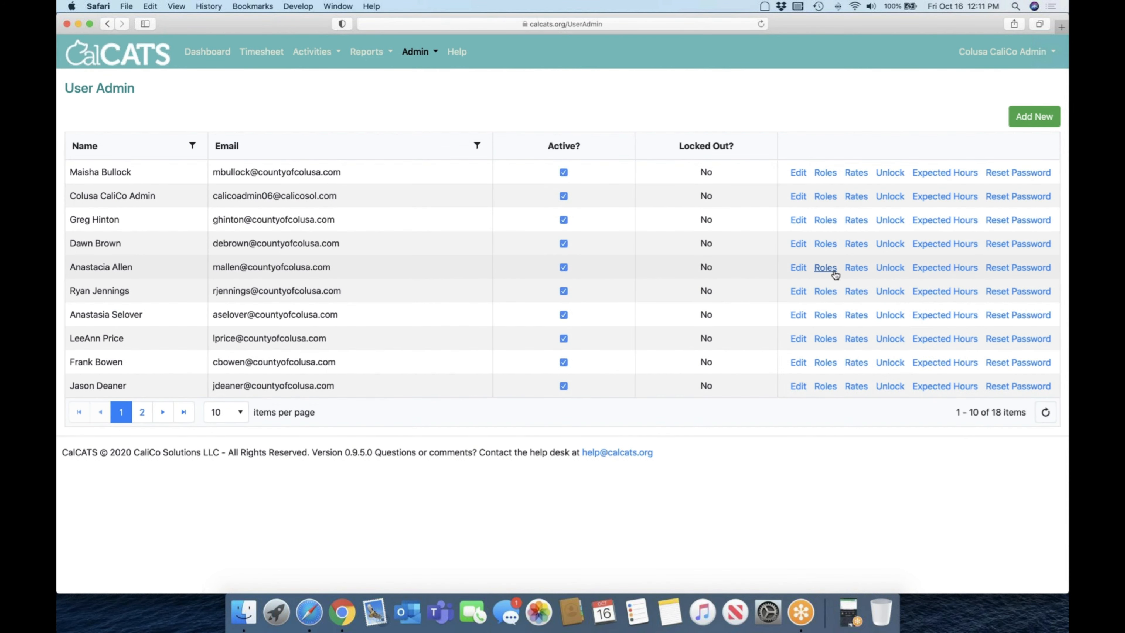
{"action": "left_click", "coordinate": [823, 268]}
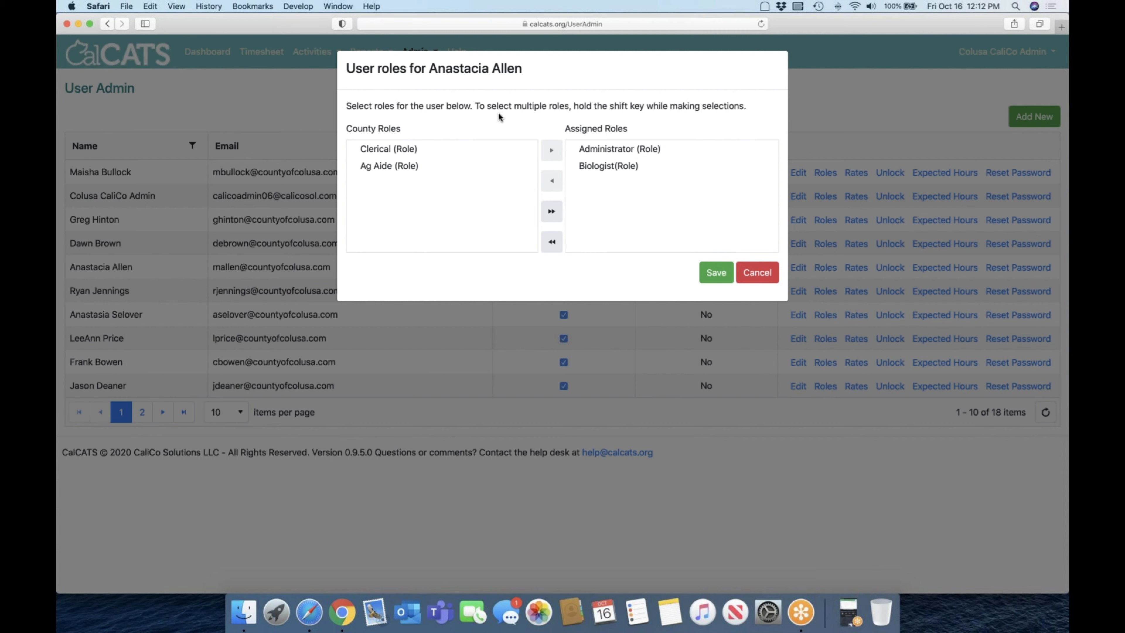
{"action": "left_click", "coordinate": [393, 153]}
{"action": "left_click", "coordinate": [758, 274]}
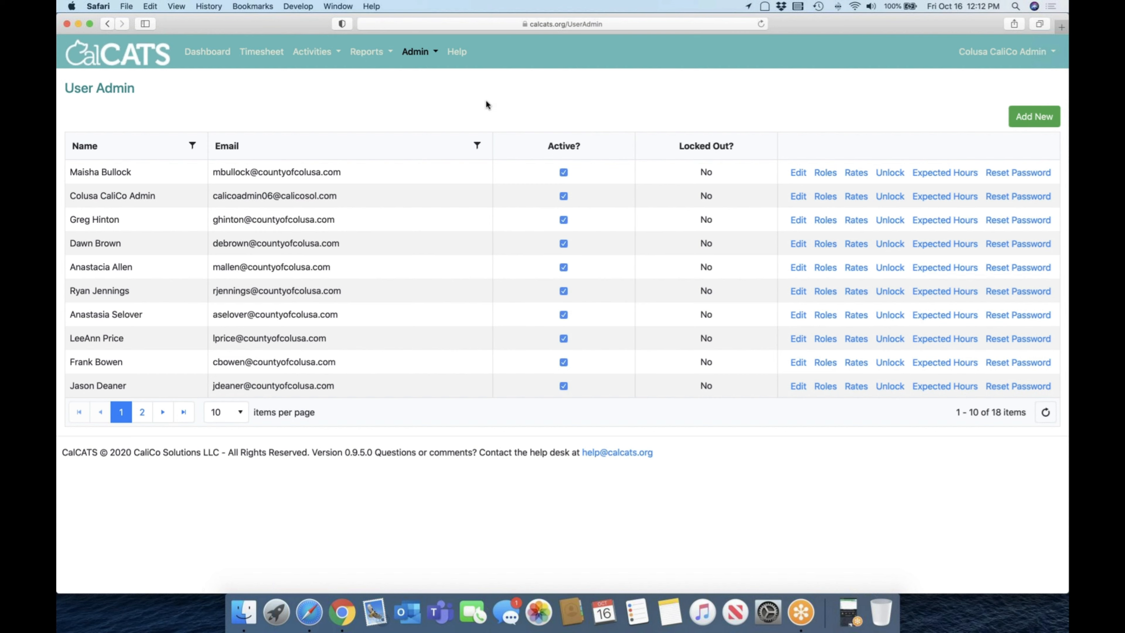
Step: Examine the category rows on the Timesheet Entry page and return to Timesheet Templates in the admin configuration
{"action": "left_click", "coordinate": [266, 55]}
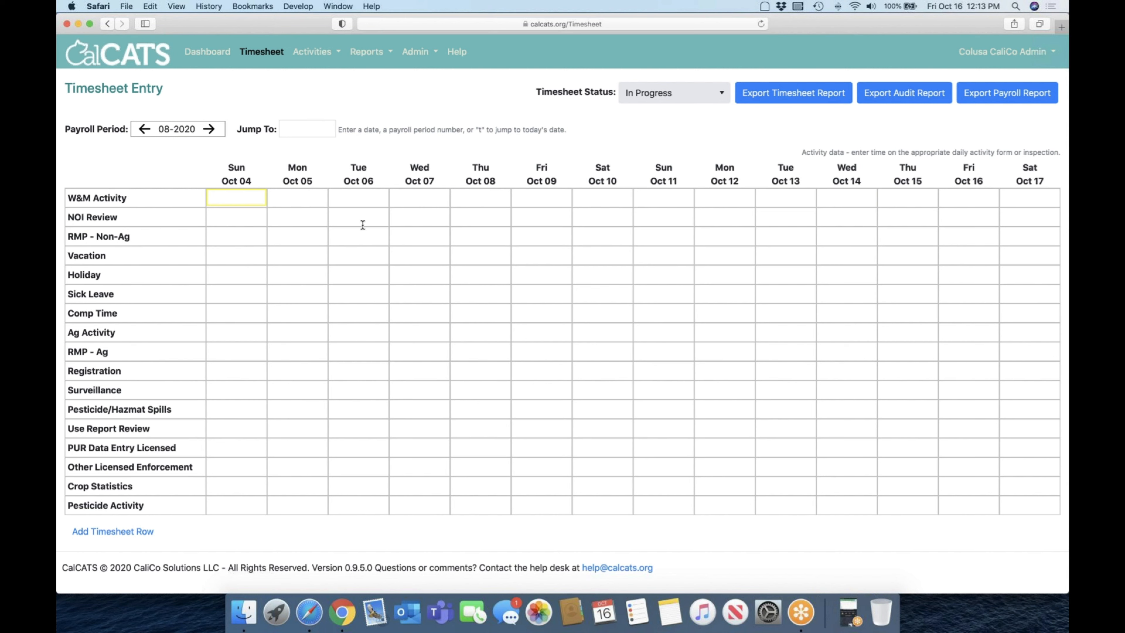
{"action": "left_click", "coordinate": [428, 53]}
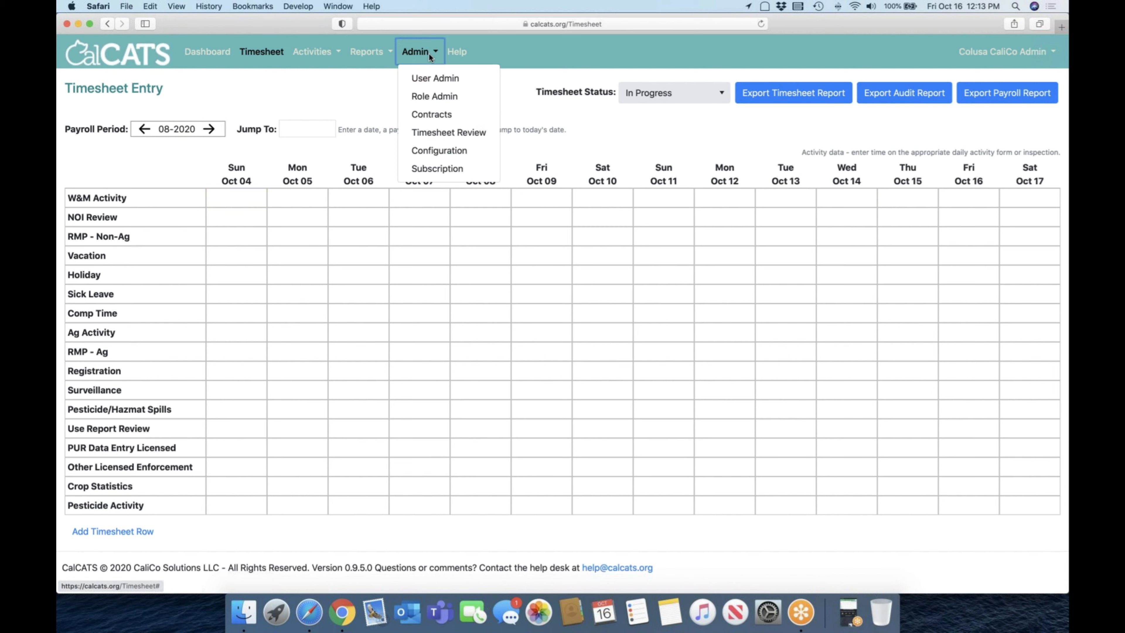
{"action": "left_click", "coordinate": [433, 151]}
{"action": "left_click", "coordinate": [429, 150]}
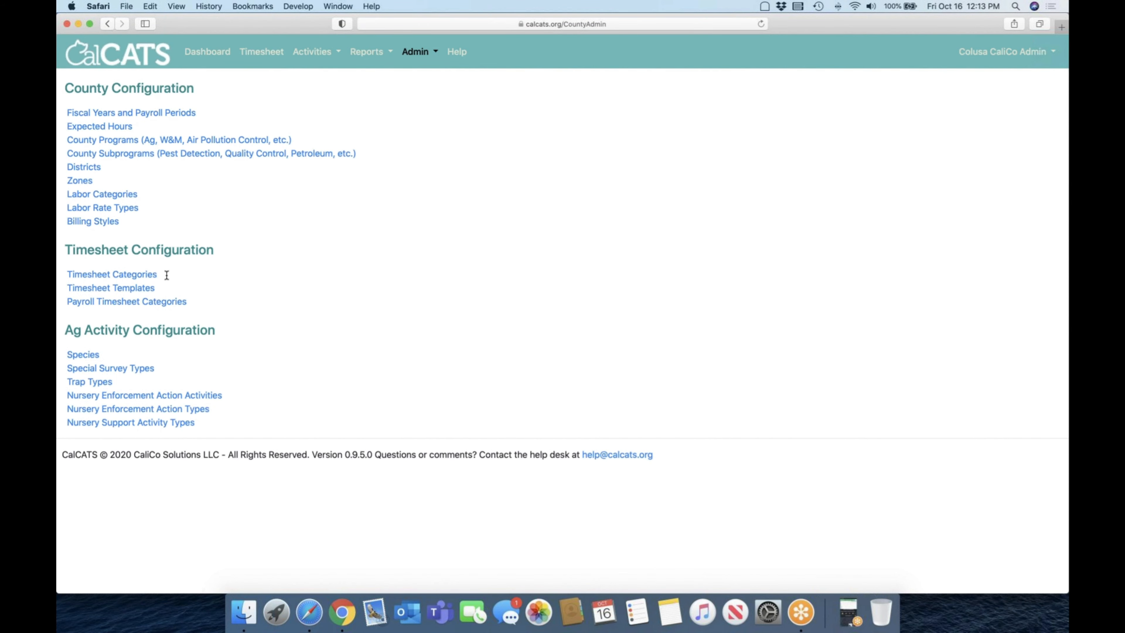
{"action": "left_click", "coordinate": [144, 288]}
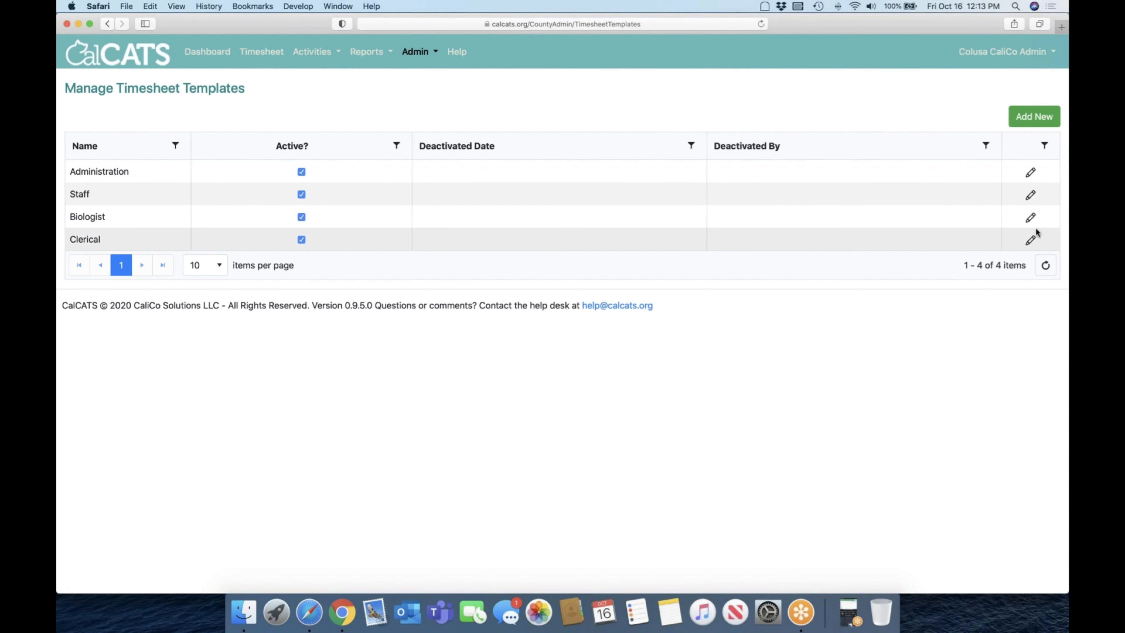
Step: In the Biologist template's assigned categories, move NOI Review down the order and back up to directly below W&M Activity
{"action": "left_click", "coordinate": [1030, 218]}
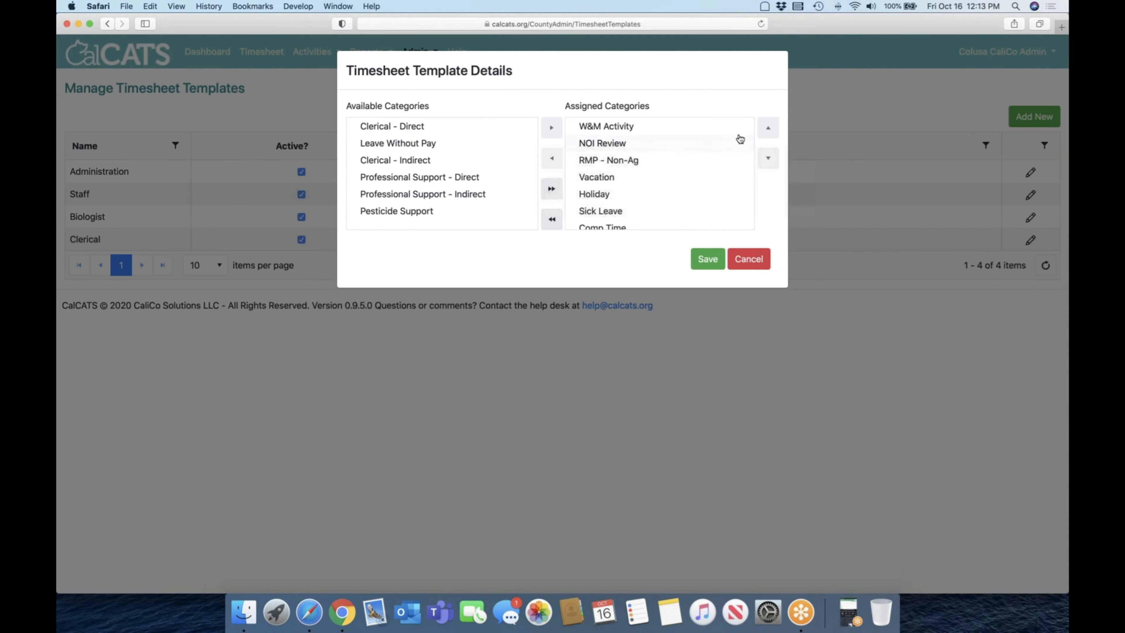
{"action": "left_click", "coordinate": [691, 145]}
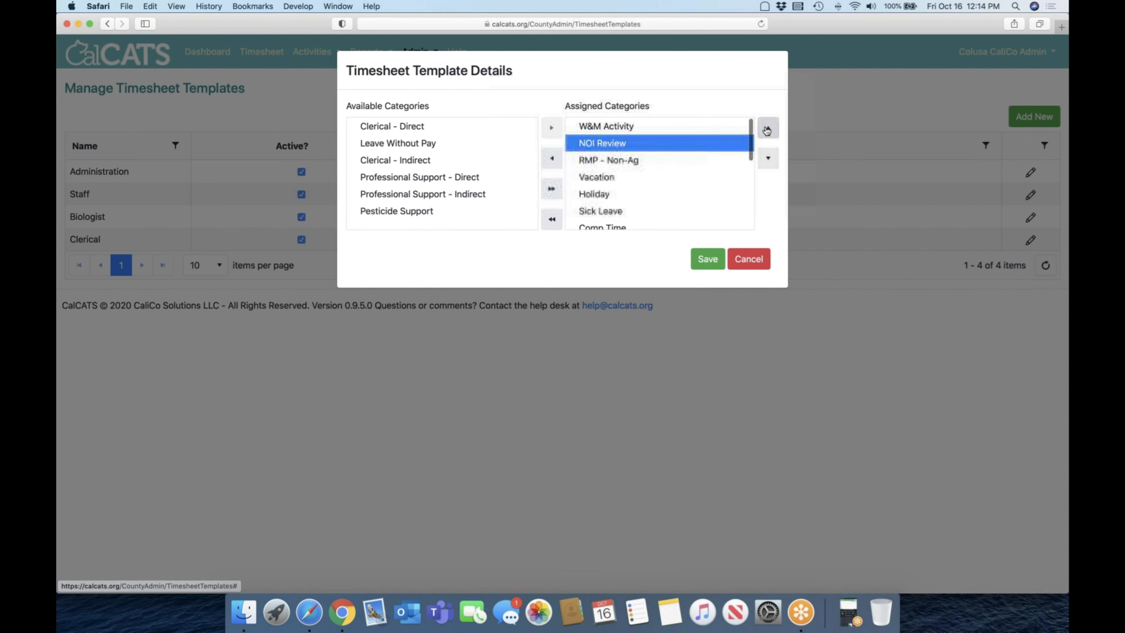
{"action": "left_click", "coordinate": [768, 159]}
{"action": "left_click", "coordinate": [768, 159]}
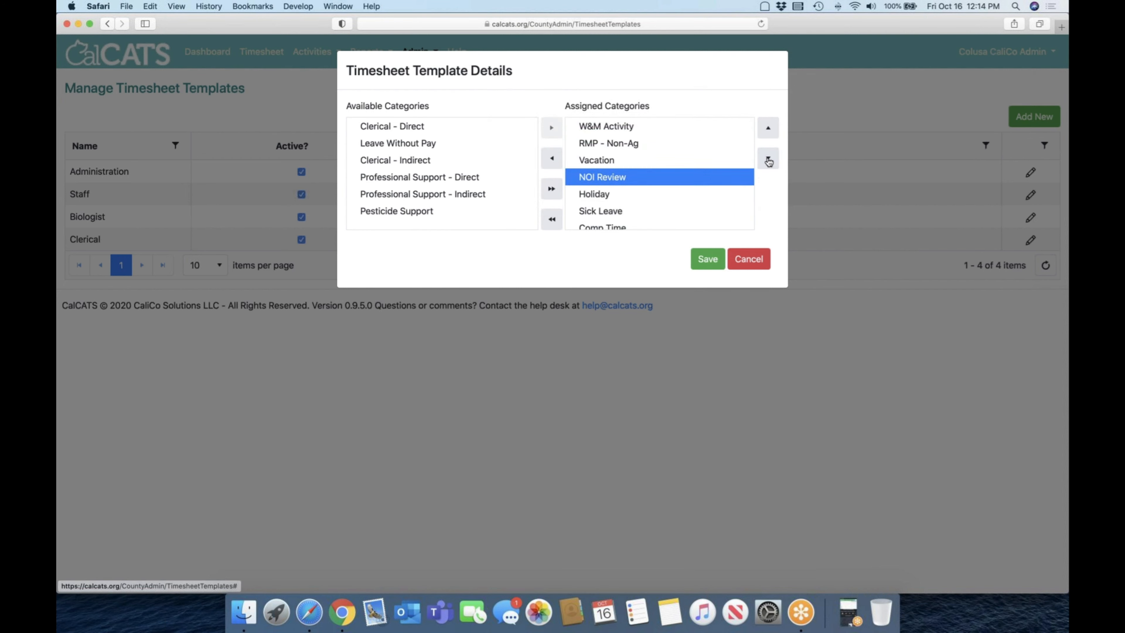
{"action": "left_click", "coordinate": [768, 160]}
{"action": "left_click", "coordinate": [768, 129]}
{"action": "left_click", "coordinate": [768, 128]}
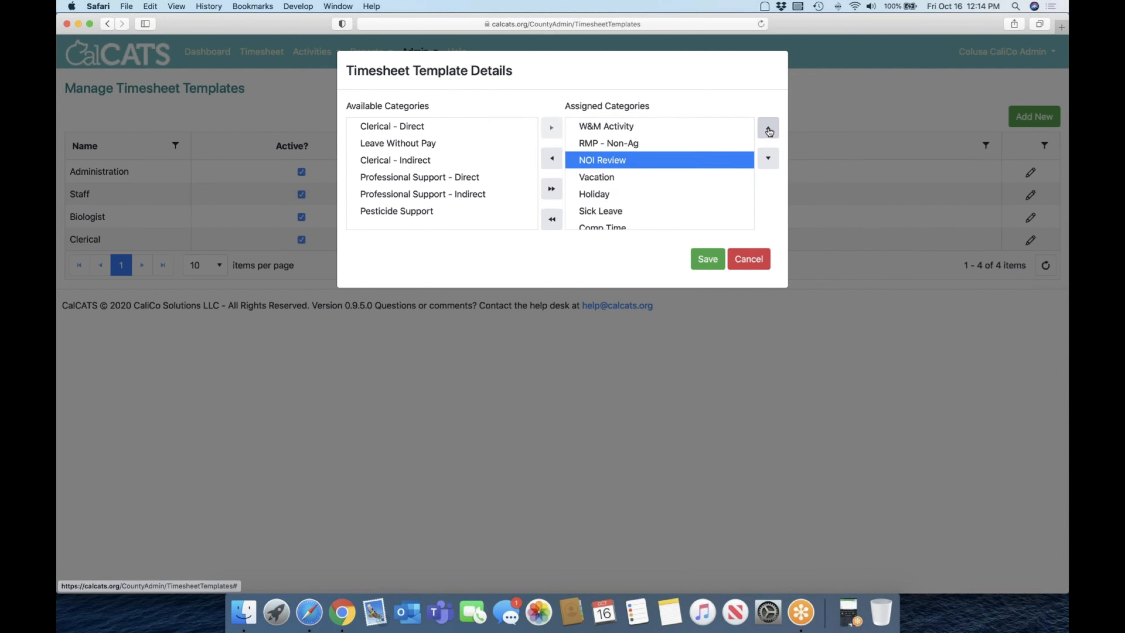
{"action": "left_click", "coordinate": [769, 129]}
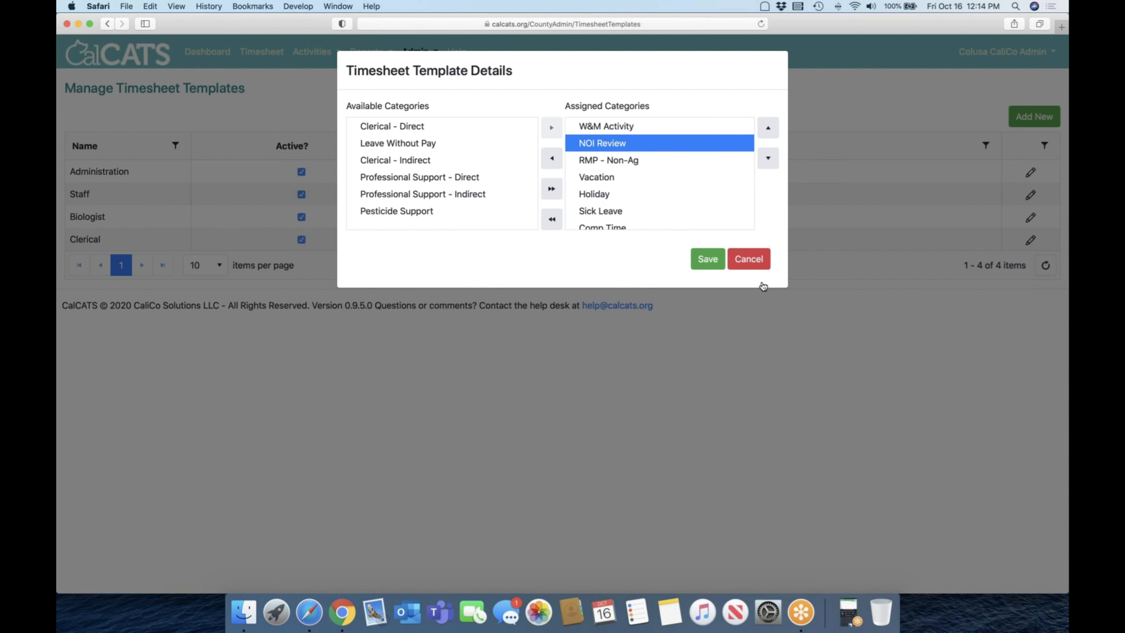
Step: Move Holiday up the Biologist template's assigned categories and back down below Vacation, and close the template without saving
{"action": "left_click", "coordinate": [604, 195]}
{"action": "left_click", "coordinate": [768, 128]}
{"action": "left_click", "coordinate": [769, 128]}
{"action": "left_click", "coordinate": [769, 128]}
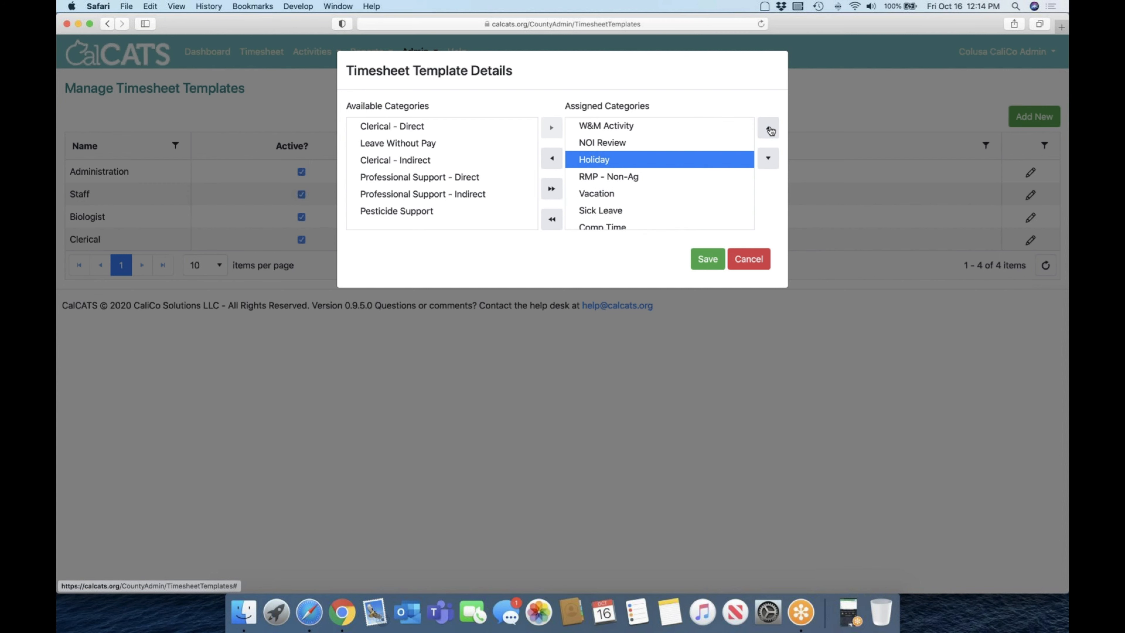
{"action": "left_click", "coordinate": [769, 128]}
{"action": "left_click", "coordinate": [768, 159]}
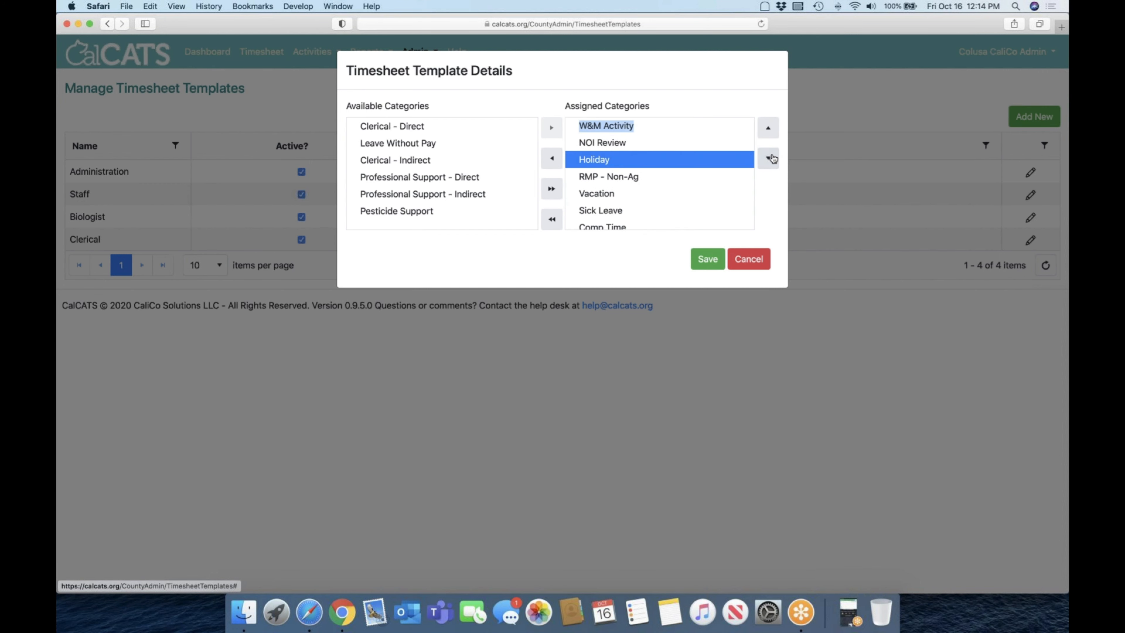
{"action": "left_click", "coordinate": [768, 158]}
{"action": "left_click", "coordinate": [768, 158]}
{"action": "left_click", "coordinate": [769, 158]}
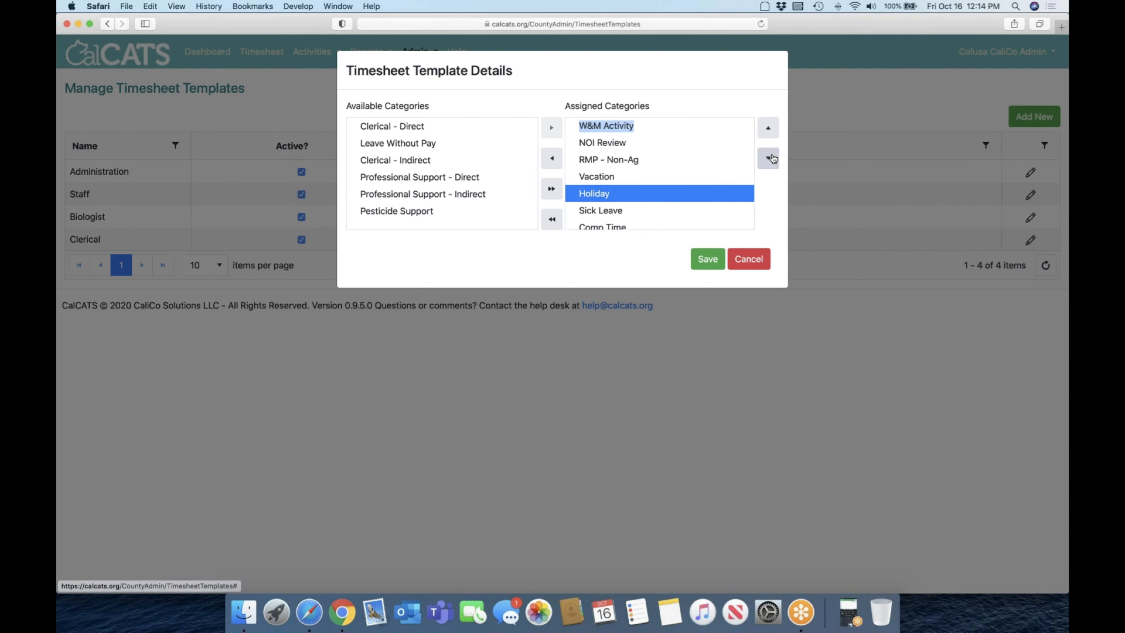
{"action": "left_click", "coordinate": [758, 260]}
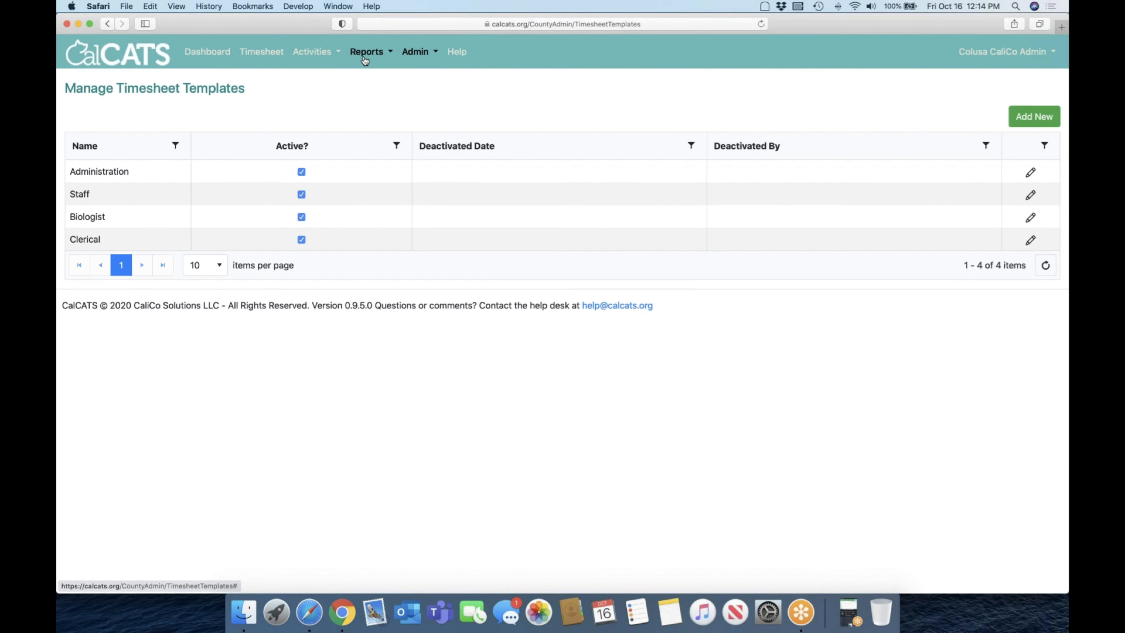
Step: Open the Timesheet Entry page to examine the order of its category rows
{"action": "left_click", "coordinate": [261, 51]}
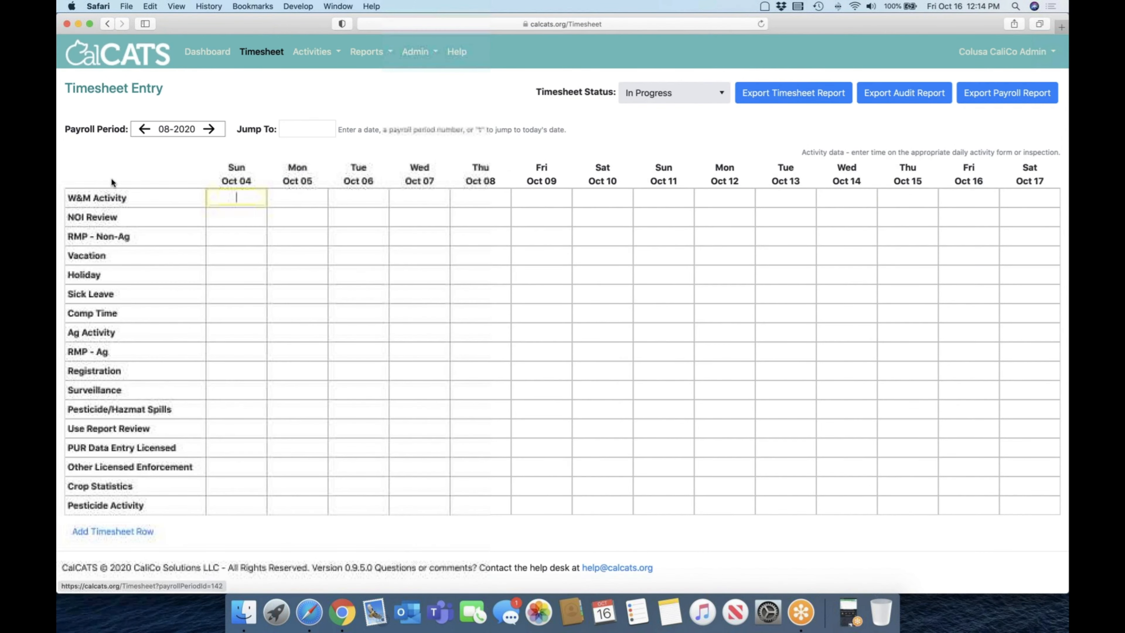